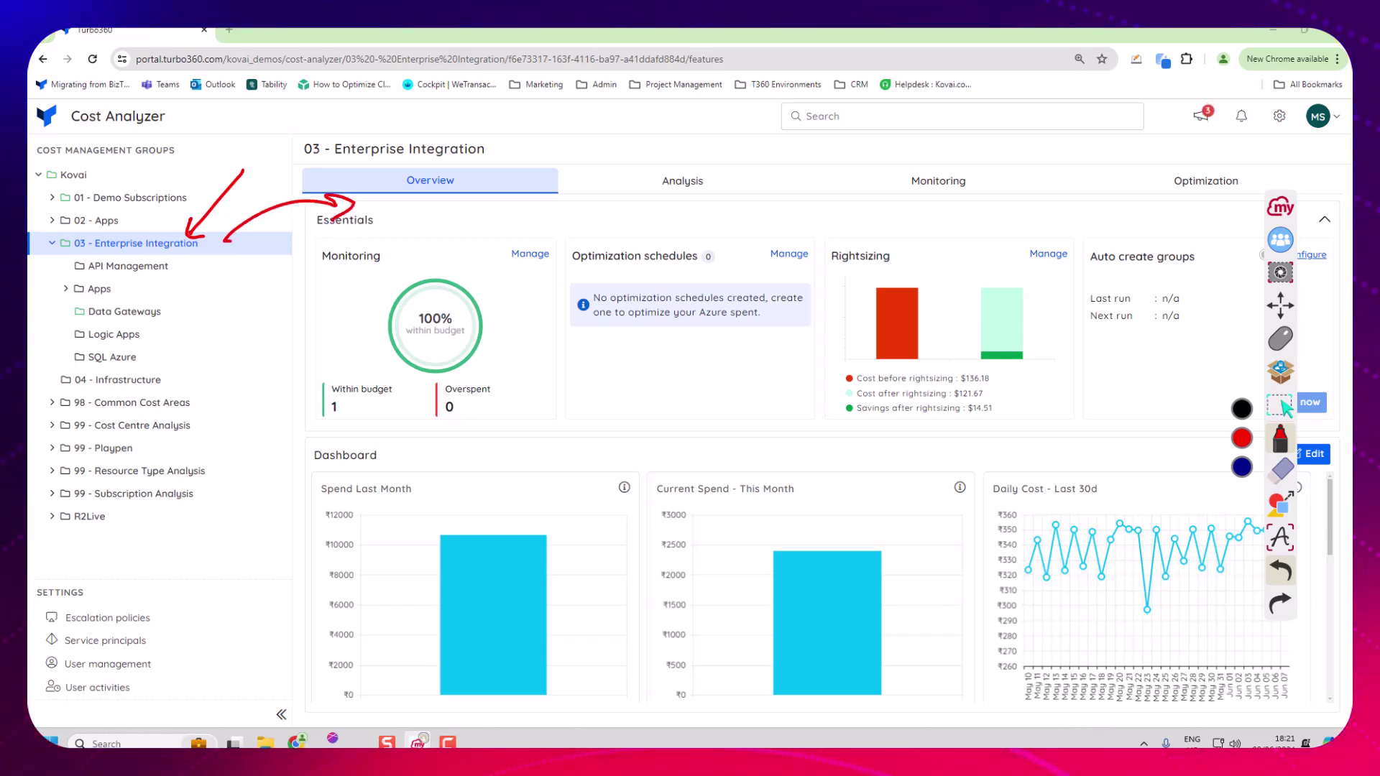
mouse_move(1243, 155)
mouse_down()
mouse_move(1168, 179)
mouse_move(1251, 185)
mouse_up()
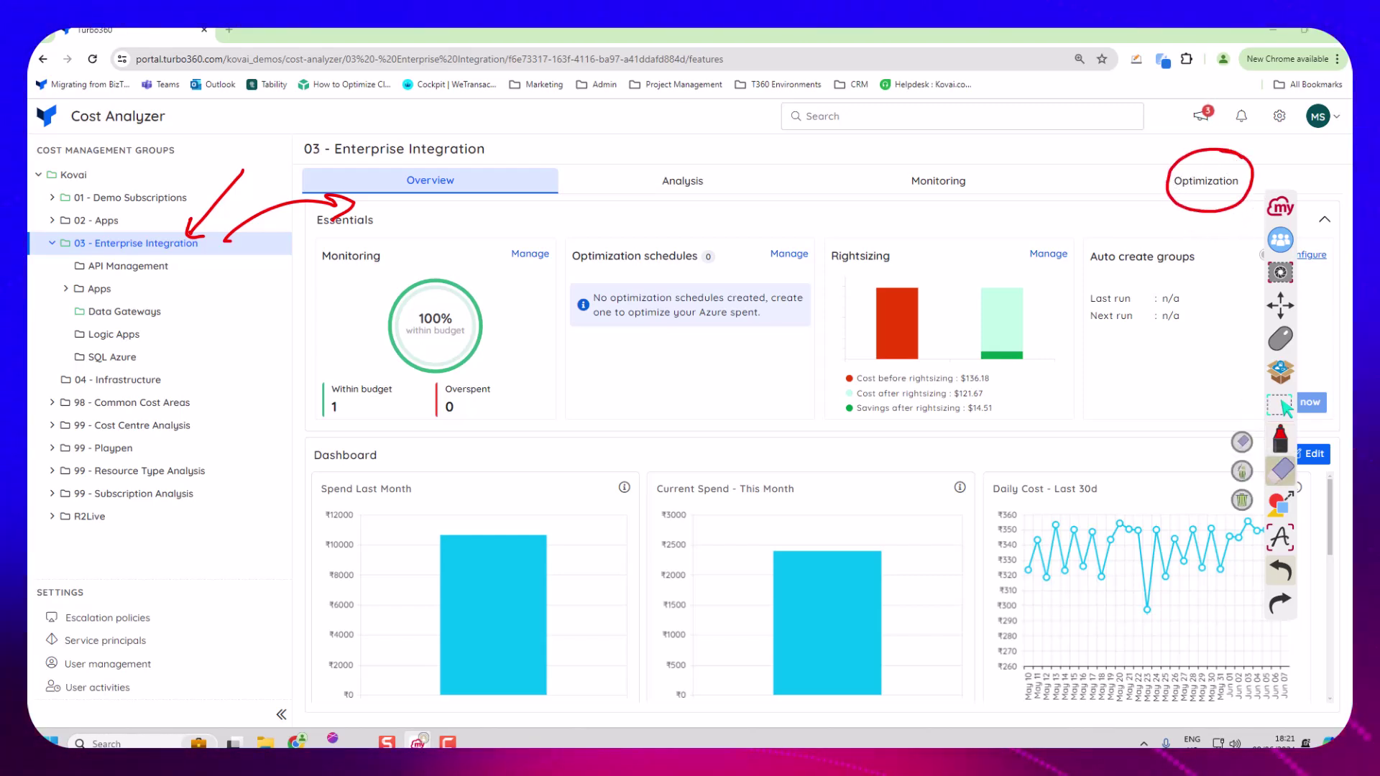
click(1242, 501)
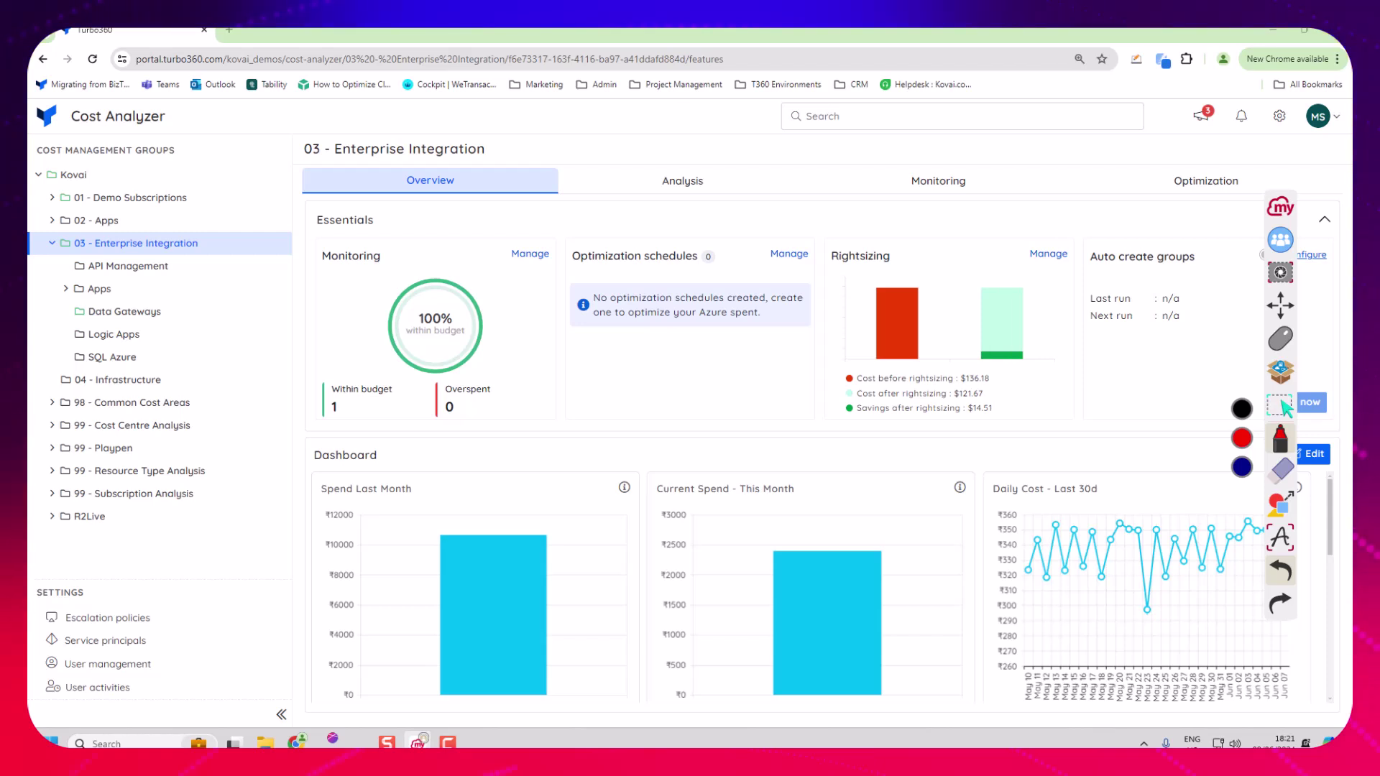
click(1280, 407)
- Start creating the first optimization schedule for the 03 - Enterprise Integration group
click(1207, 181)
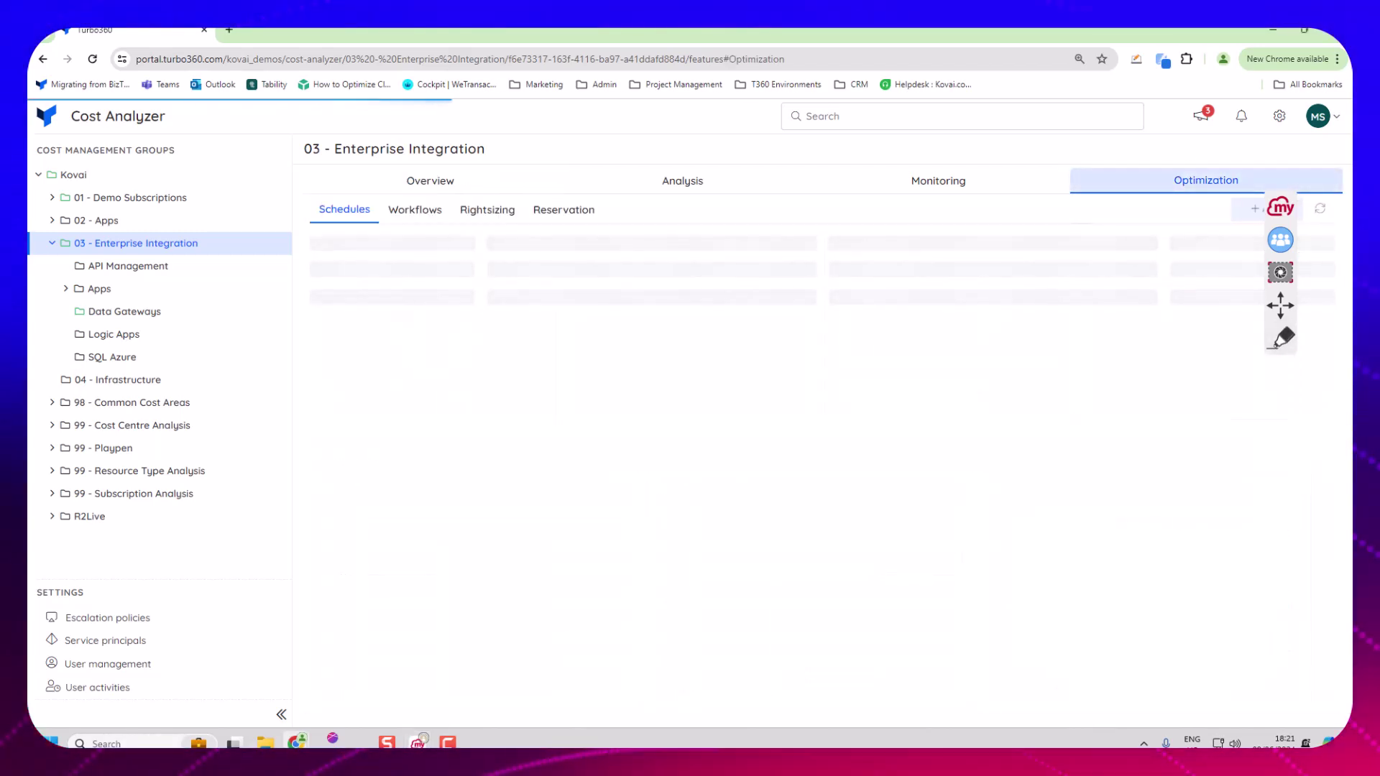
drag(1281, 306, 1296, 527)
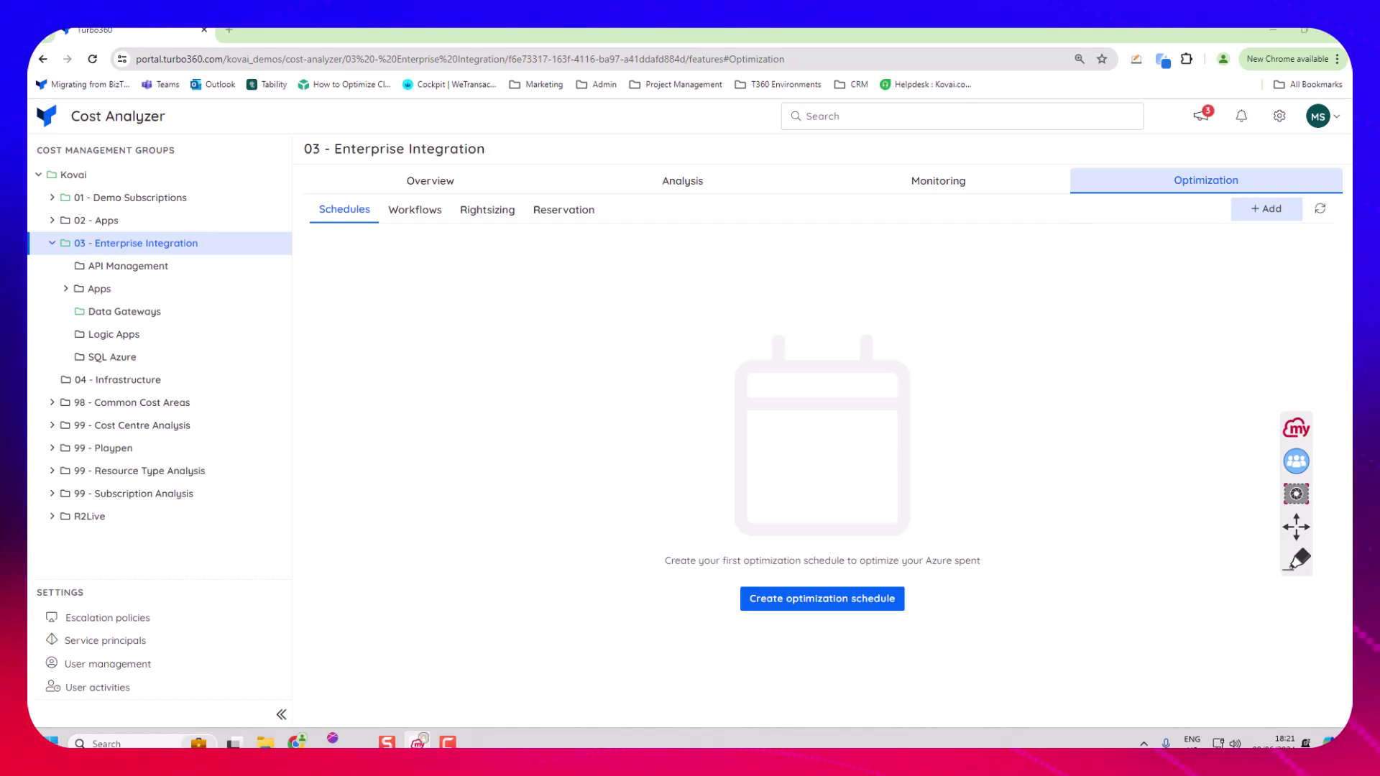
click(868, 600)
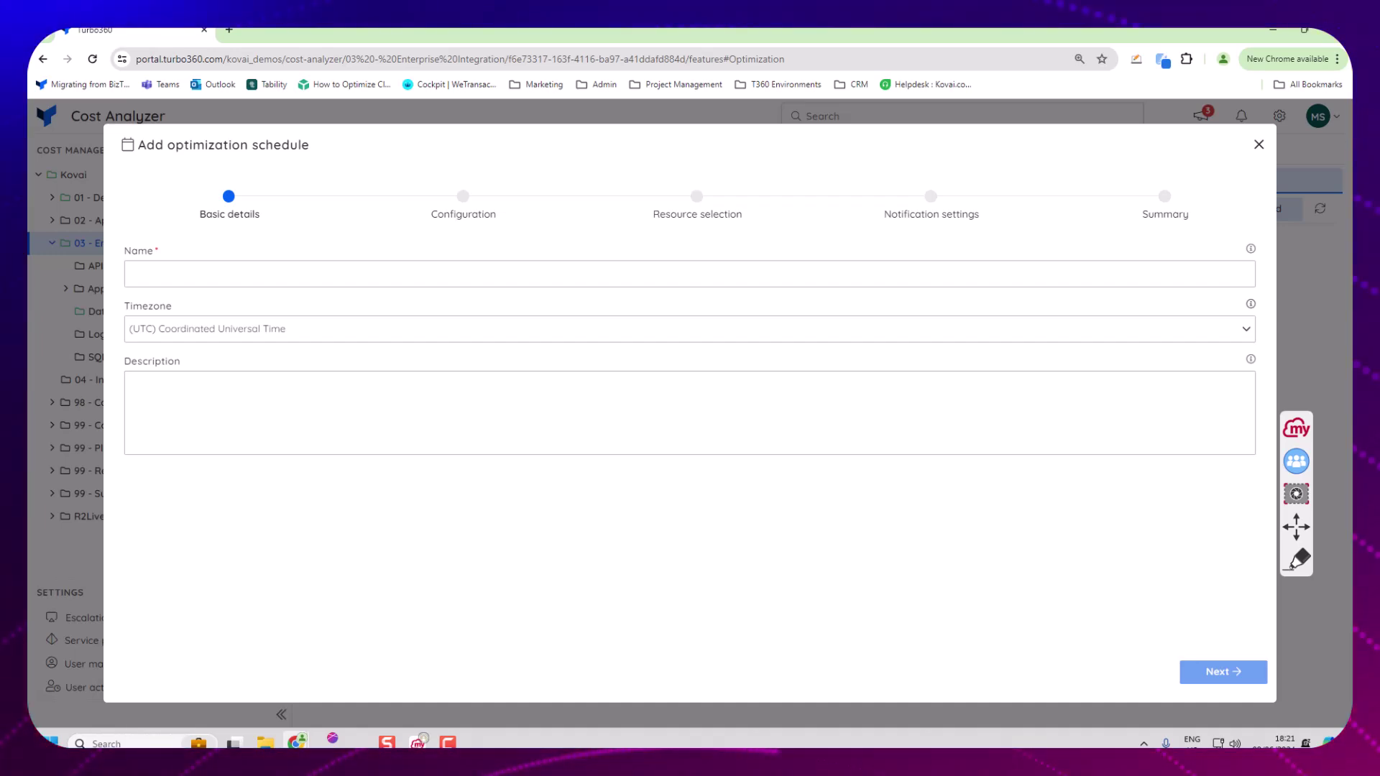
- Name the optimization schedule UAT and proceed to resource selection with the default up and down hours
click(673, 281)
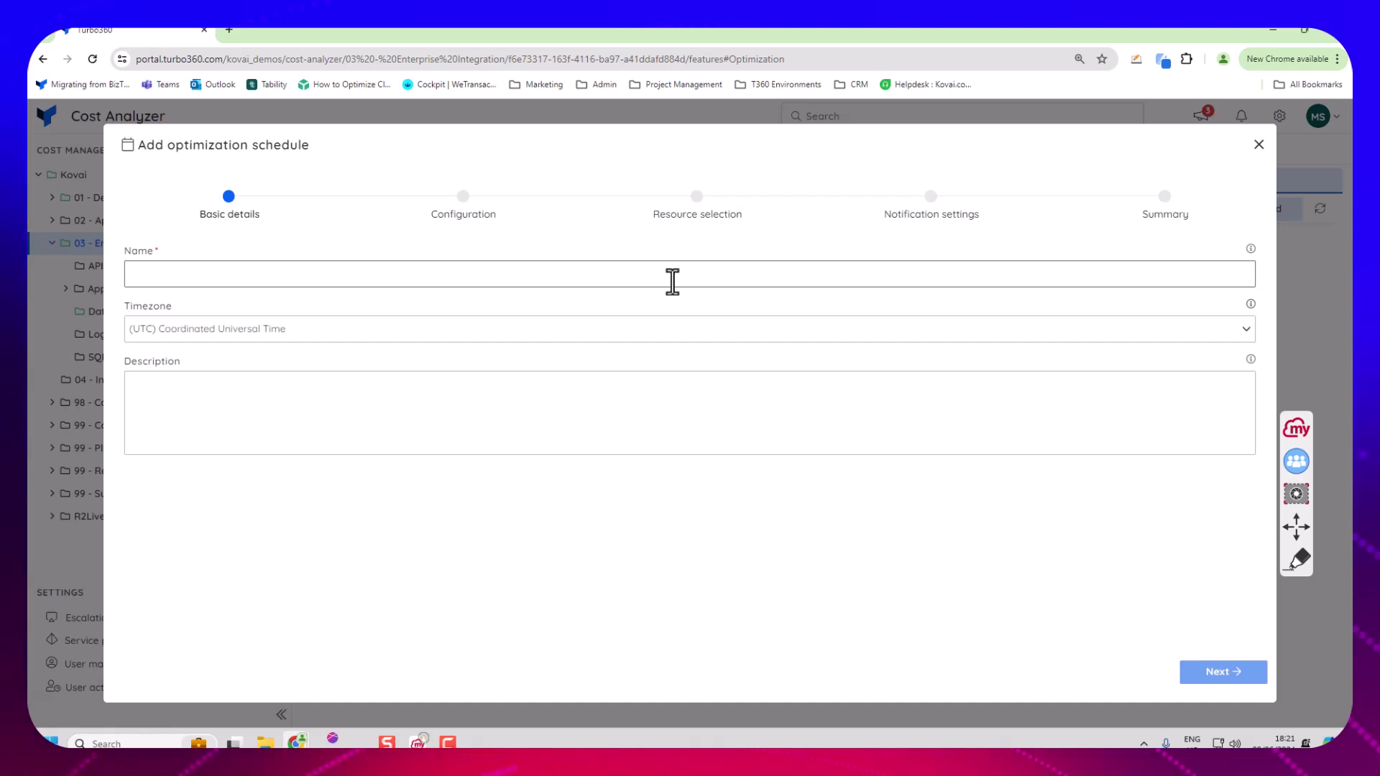
text(T)
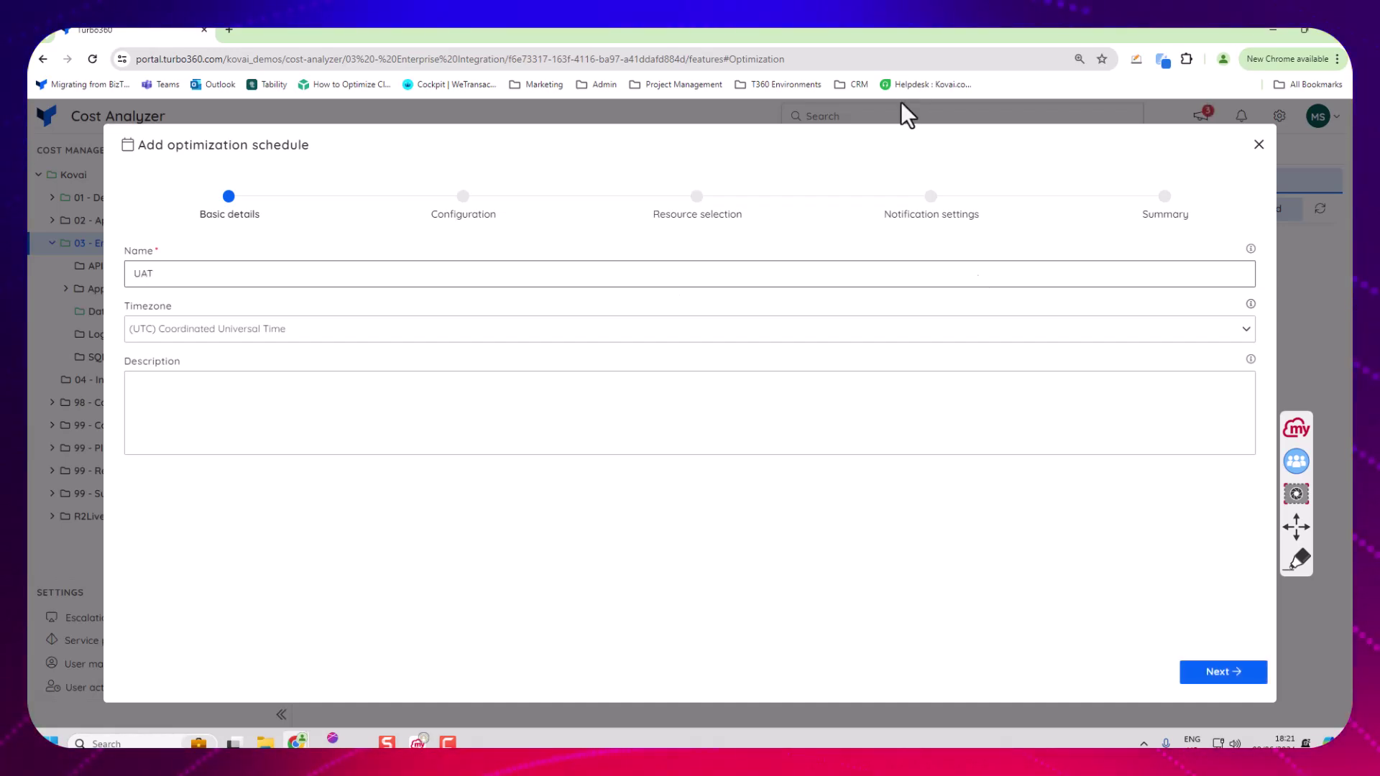
click(1195, 674)
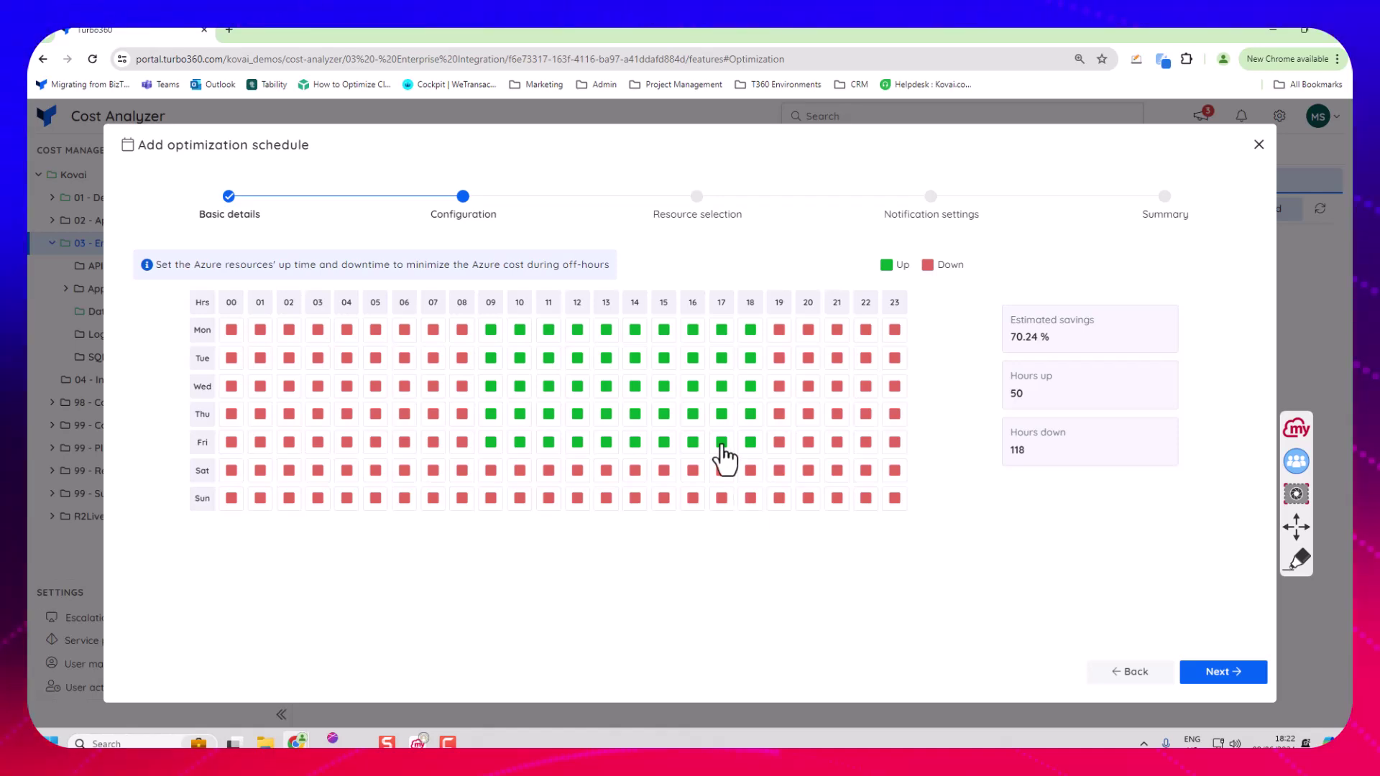
click(1216, 673)
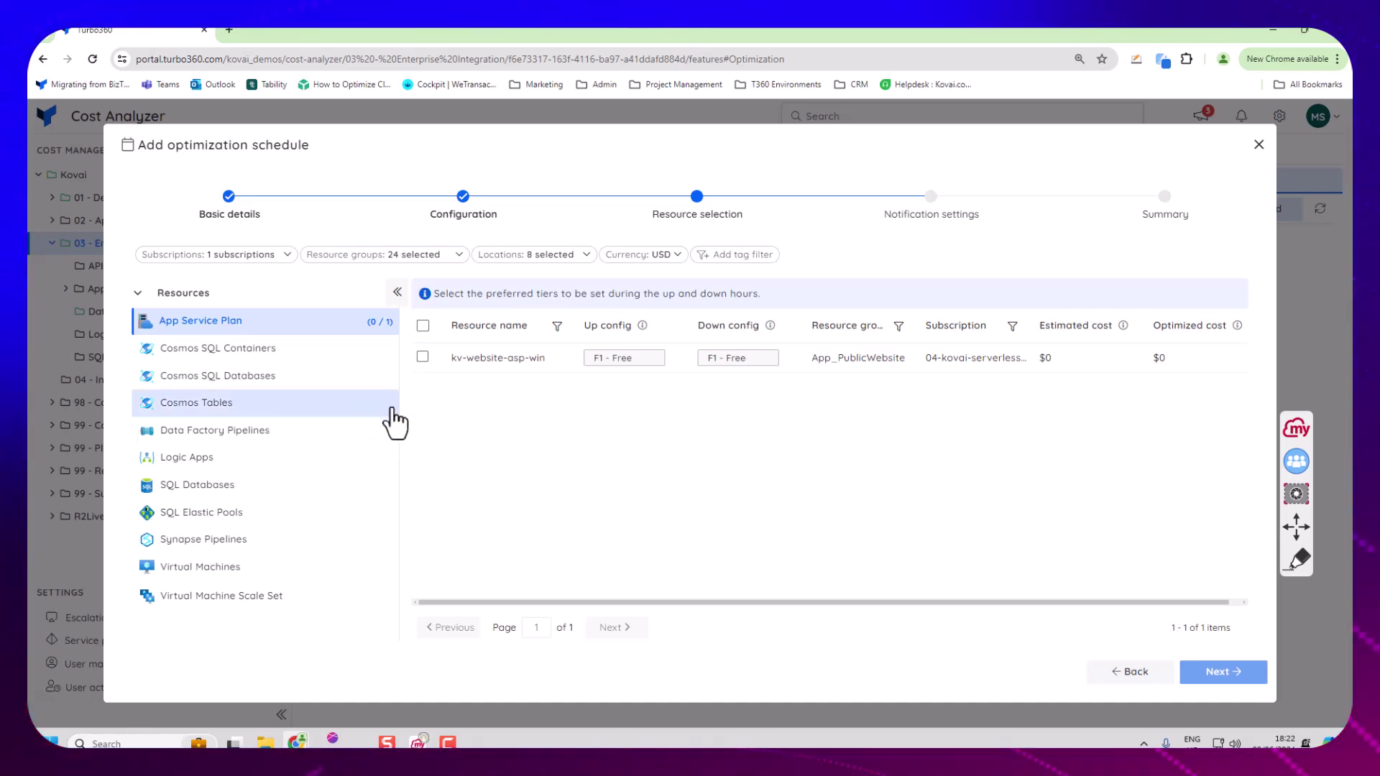
- Include the kv-website-asp-win App Service Plan with up config P3 - Premium and down config P1 - Premium
click(422, 357)
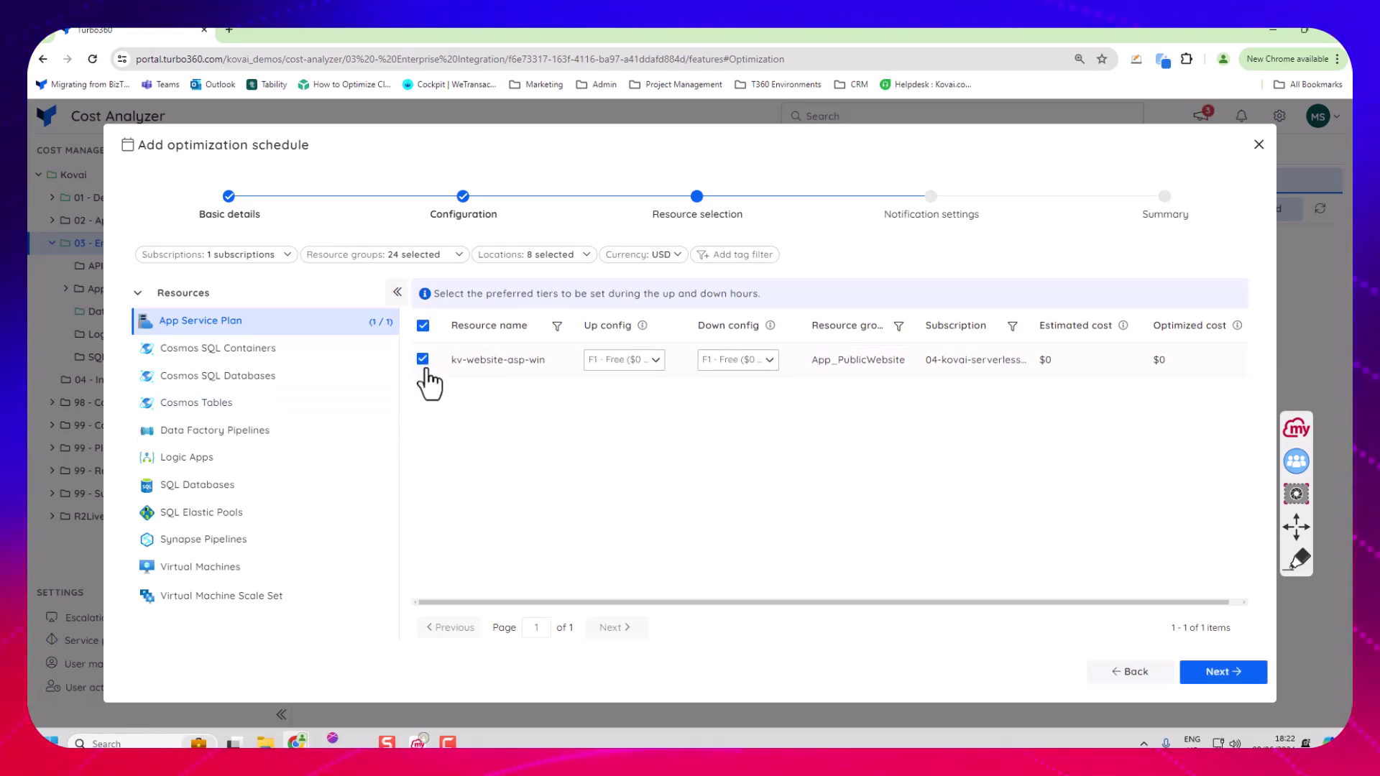
click(633, 361)
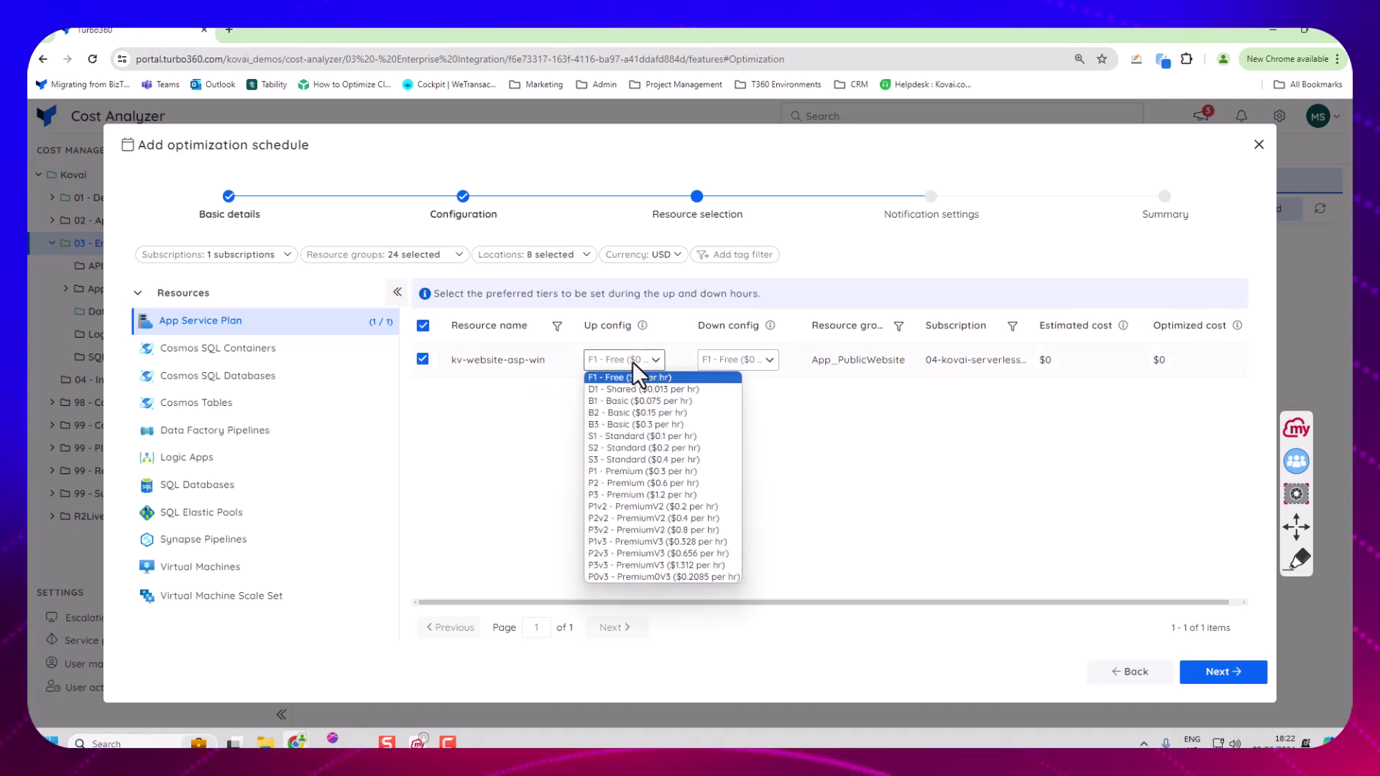
click(645, 495)
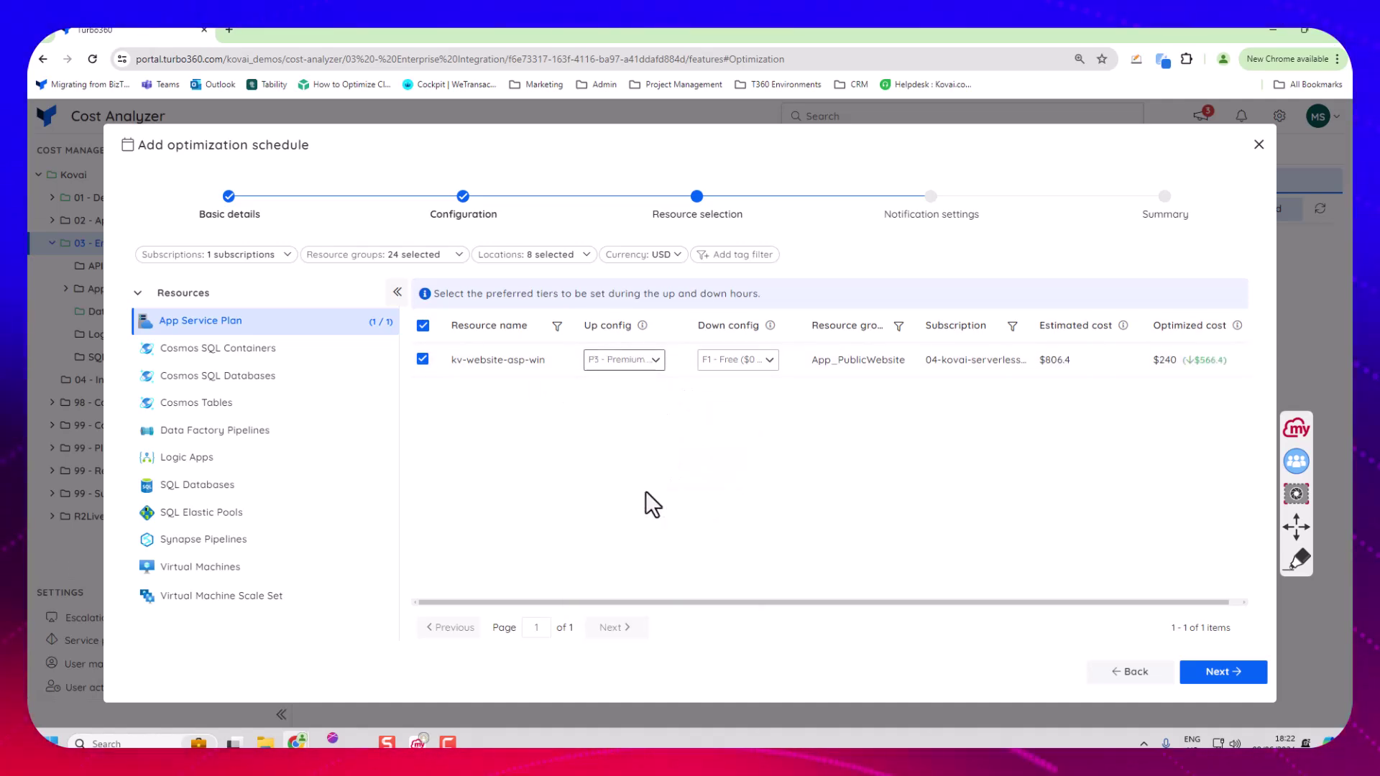
click(726, 367)
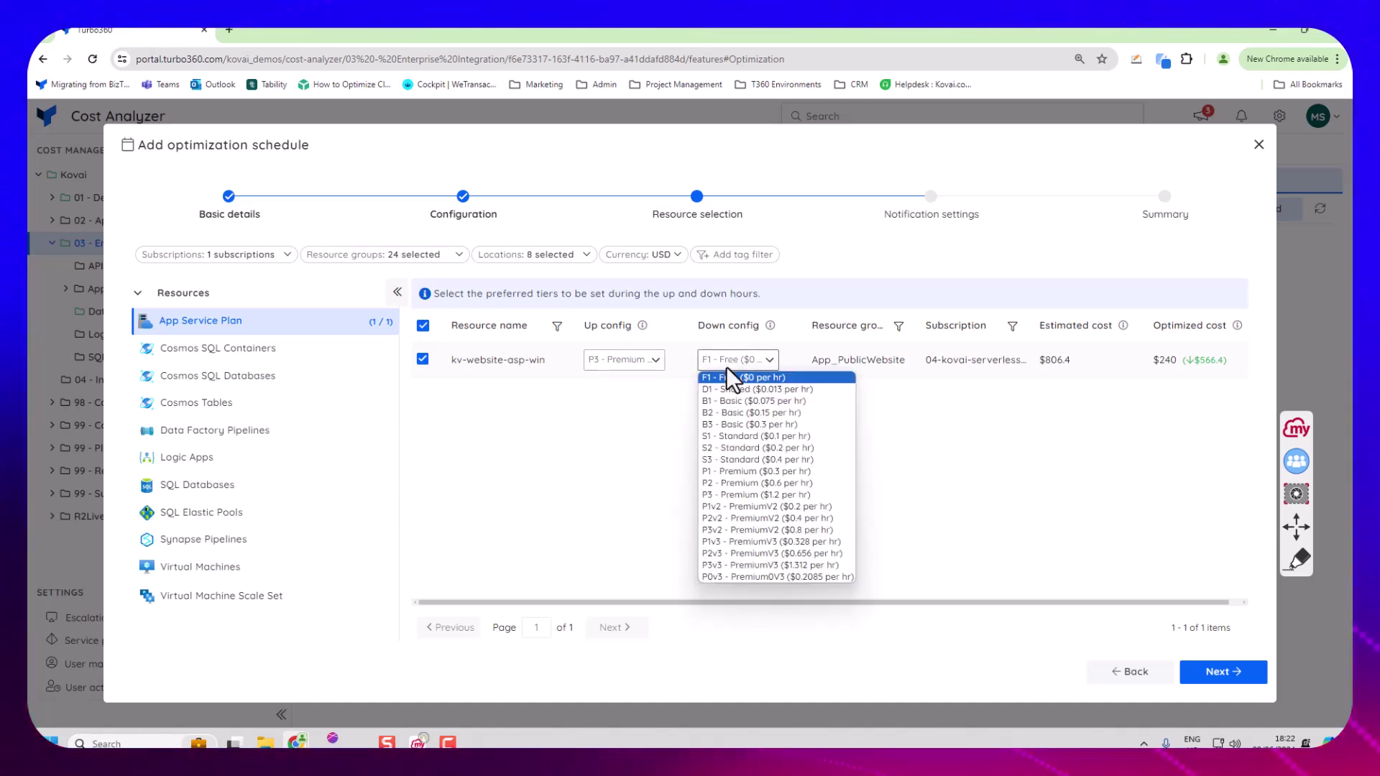
click(762, 476)
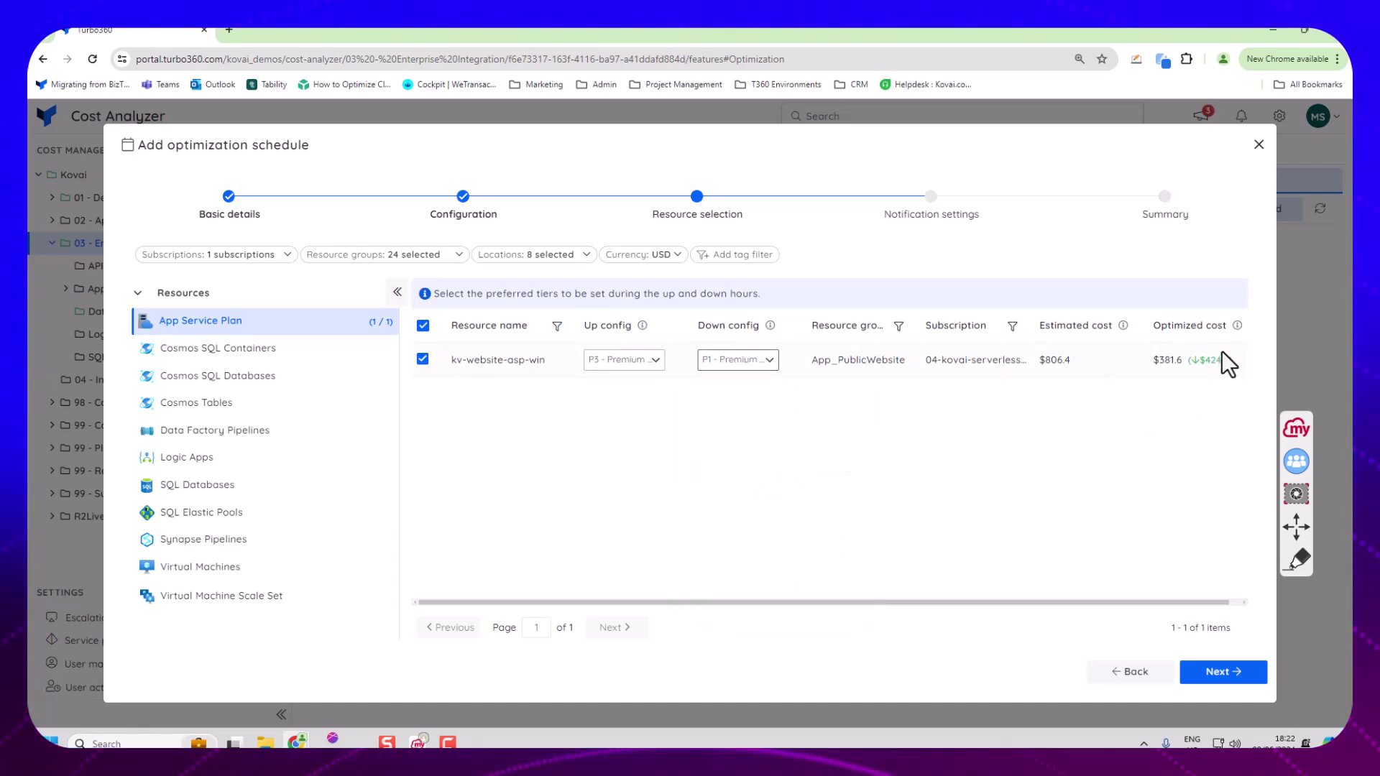
click(1297, 560)
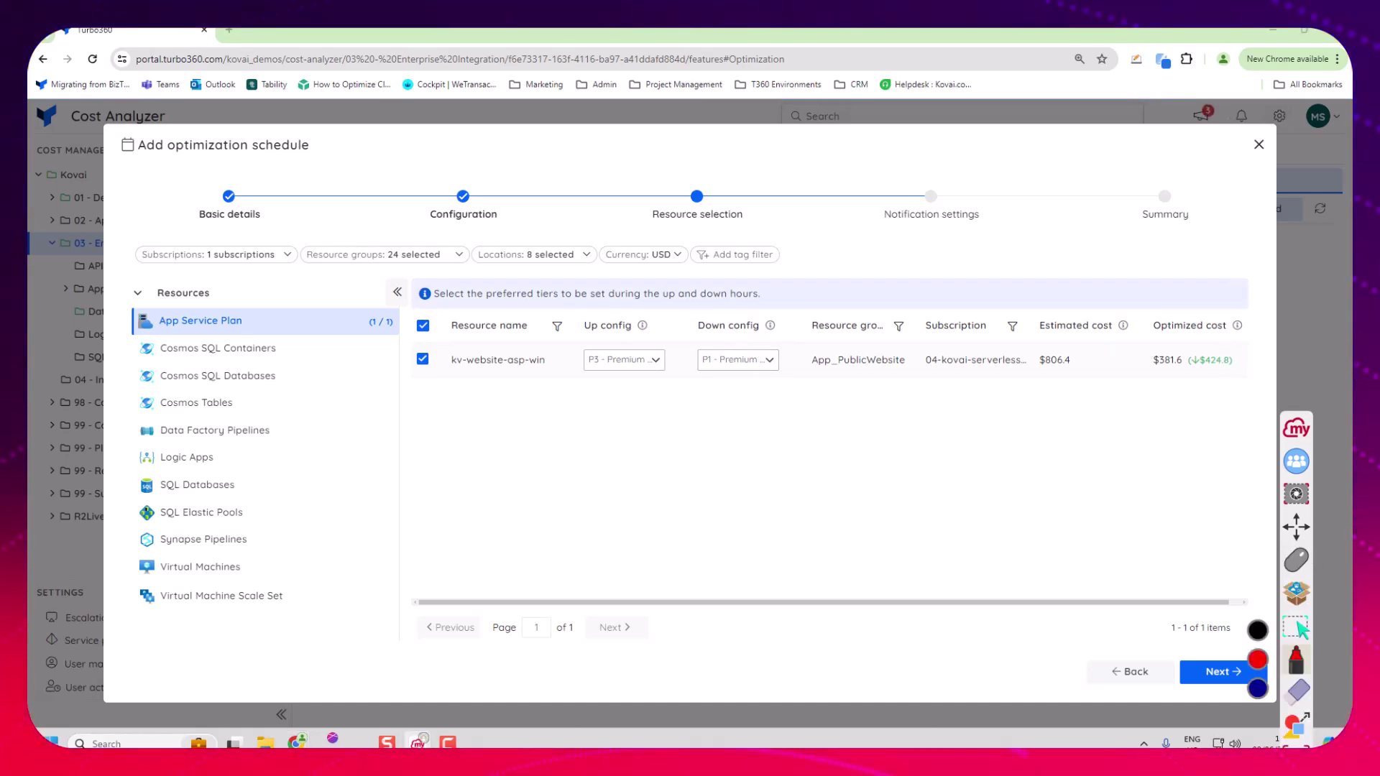
mouse_move(1240, 306)
mouse_down()
mouse_move(1178, 304)
mouse_move(1212, 408)
mouse_move(1222, 296)
mouse_up()
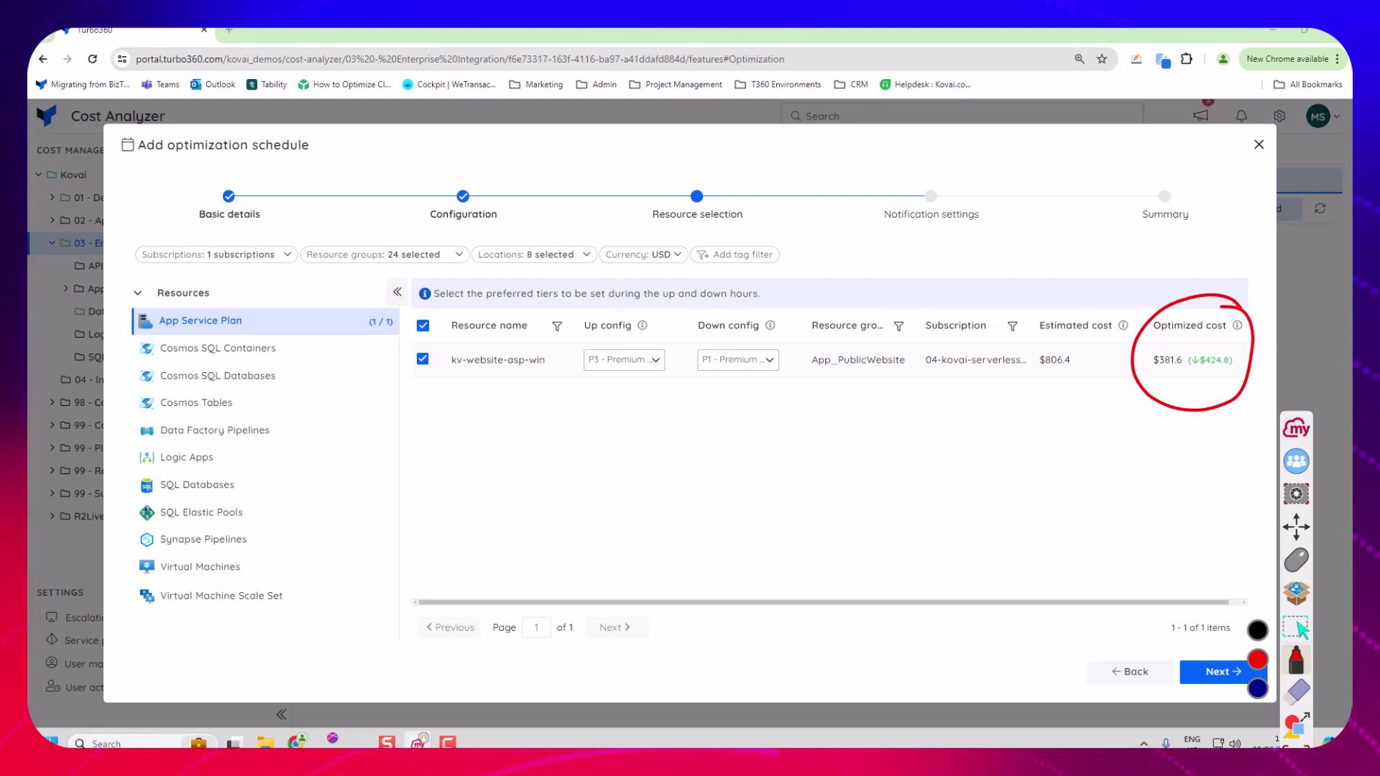
click(1296, 692)
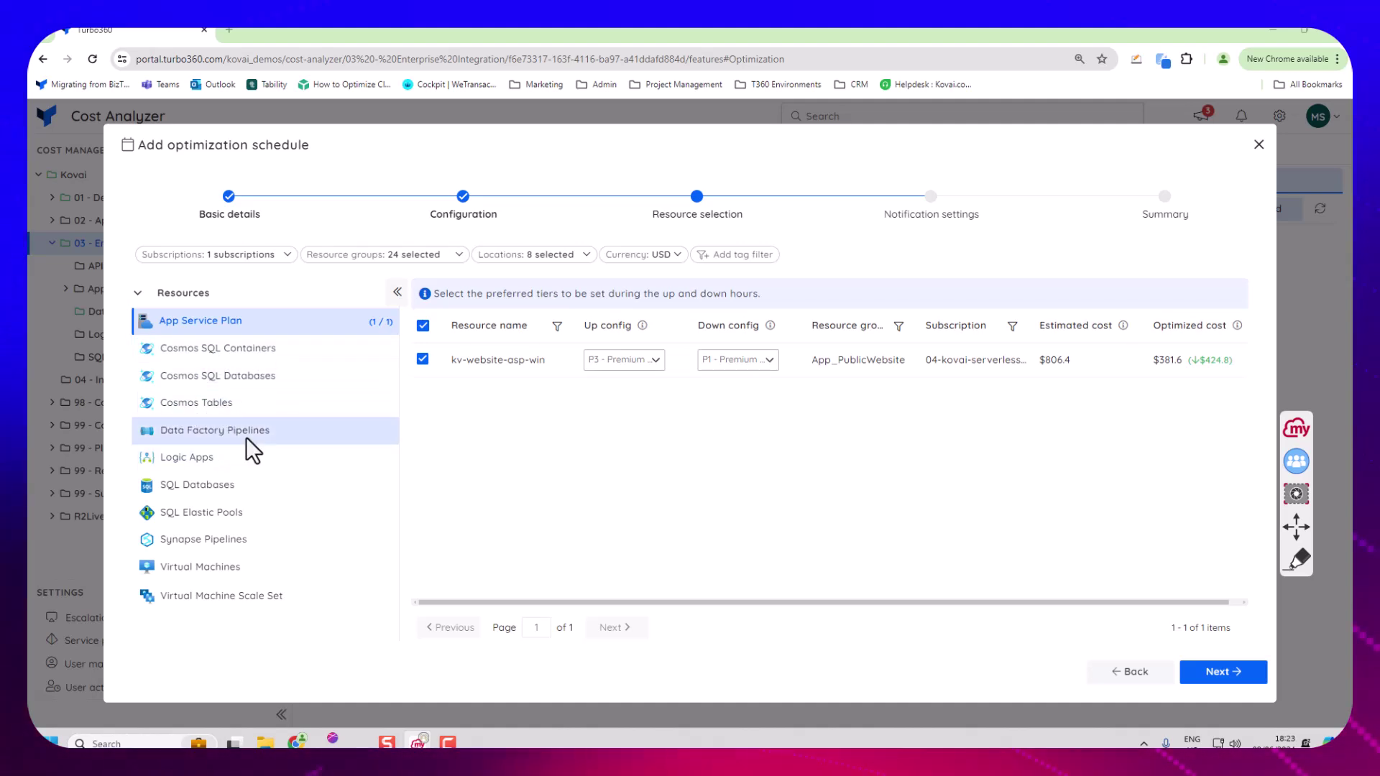
- Include three Logic Apps from eai_app_carappointments: two LA-Car-Appointments-FromGara... apps and the first selectable LA-Car-Appointments-Test-Gara... app
click(194, 457)
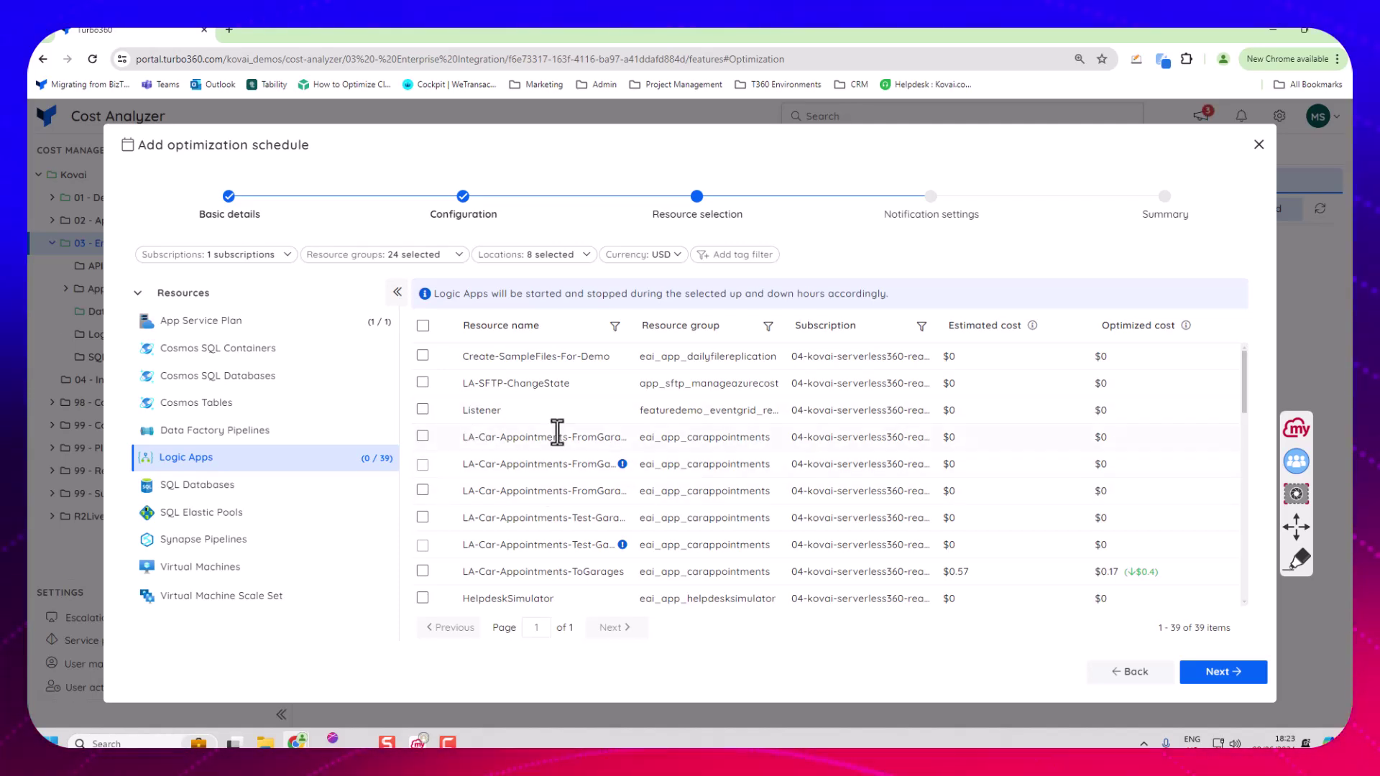
click(424, 437)
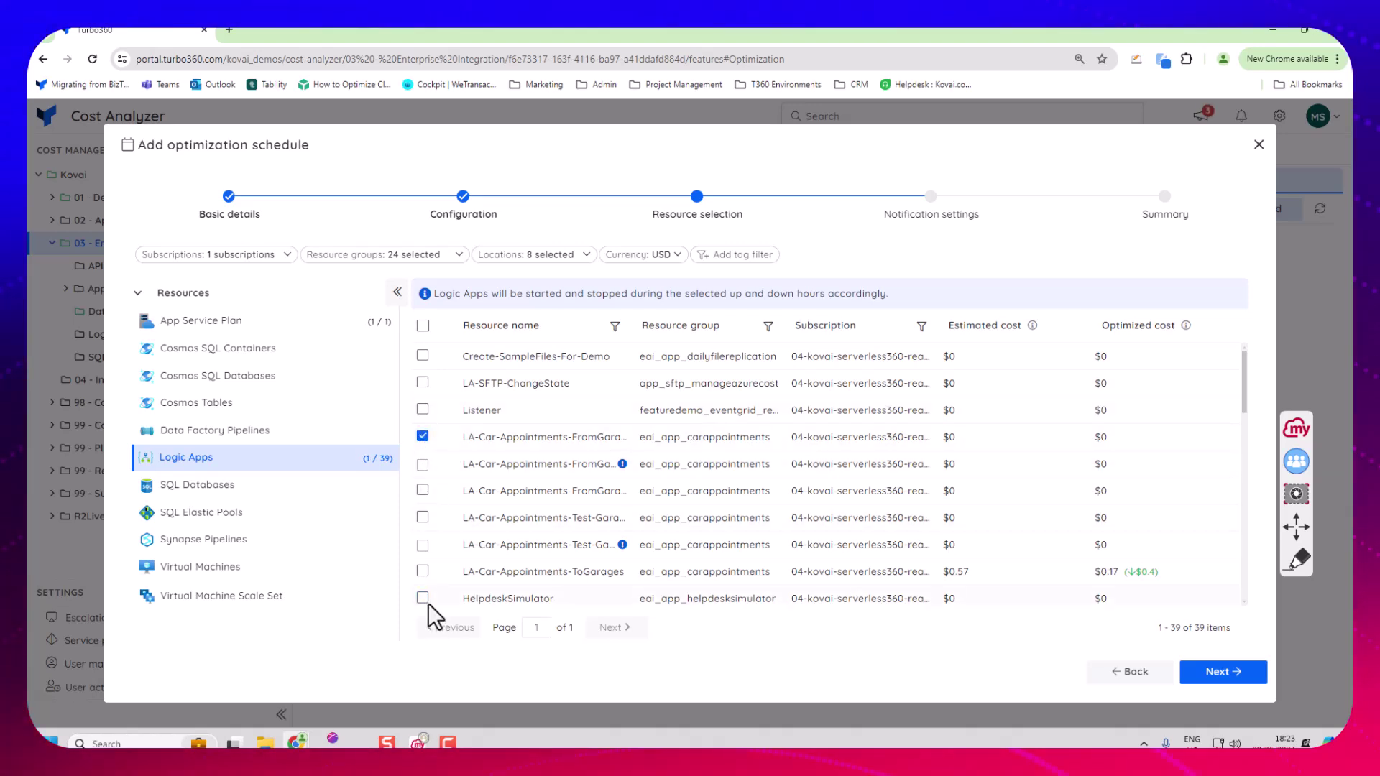
click(422, 491)
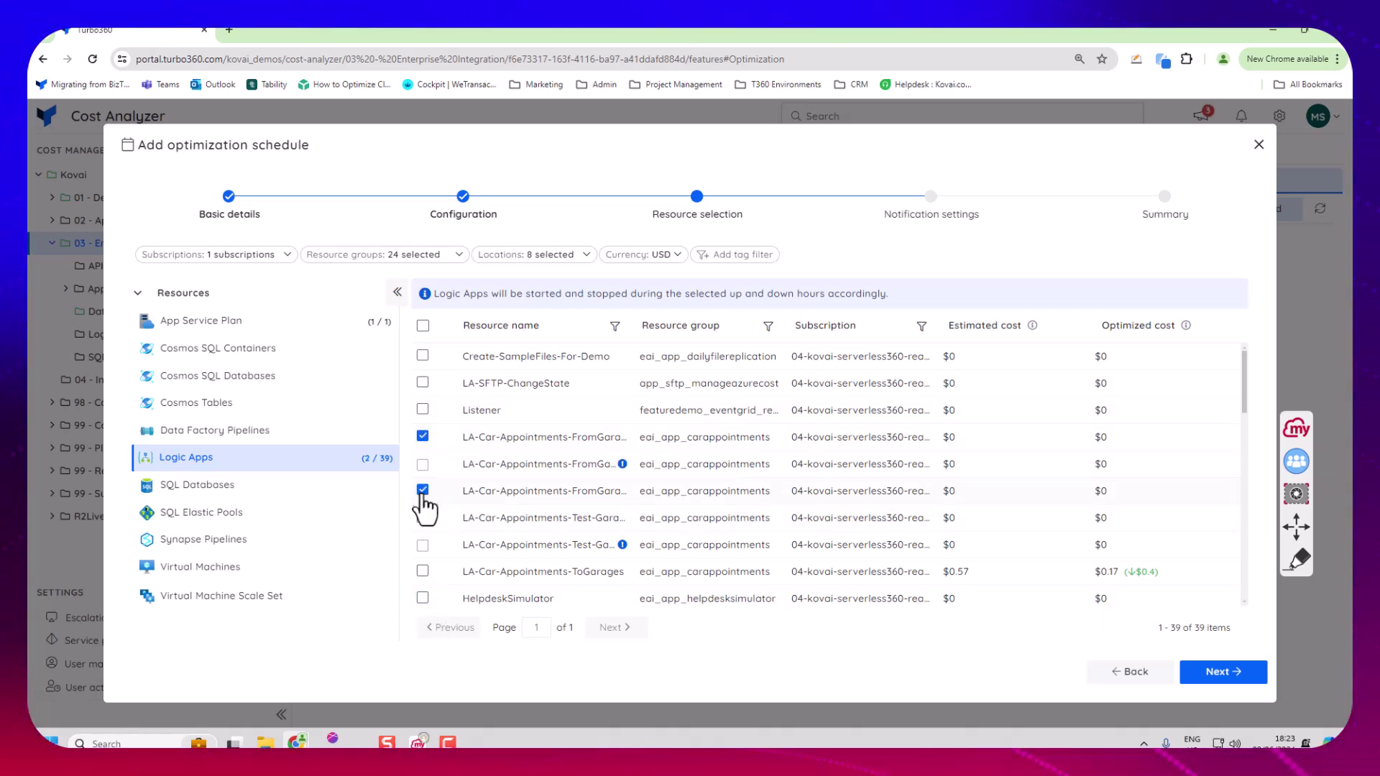
click(423, 518)
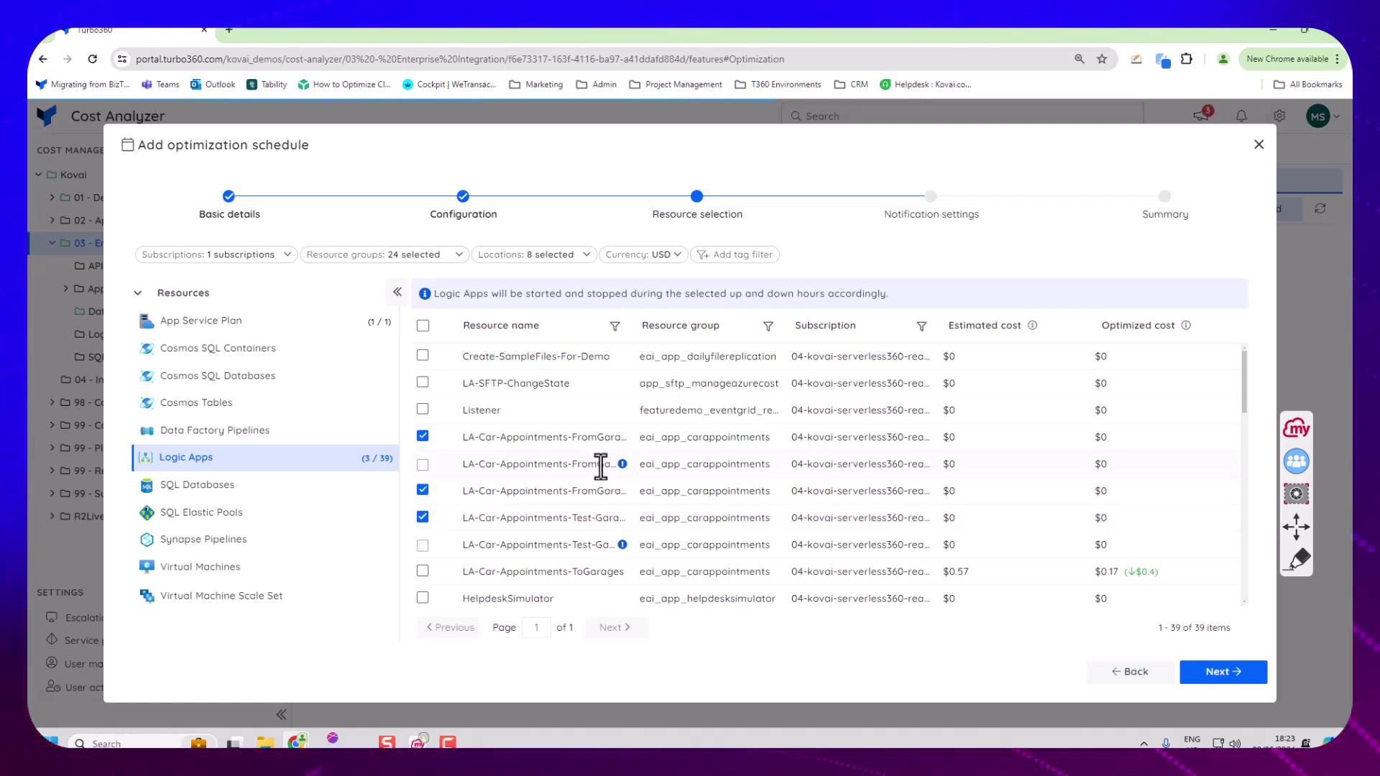
- Include the SQL database kv-eai-sqldb-bam-prod and set its up config to the Premium tier with 1000 DTUs
click(242, 496)
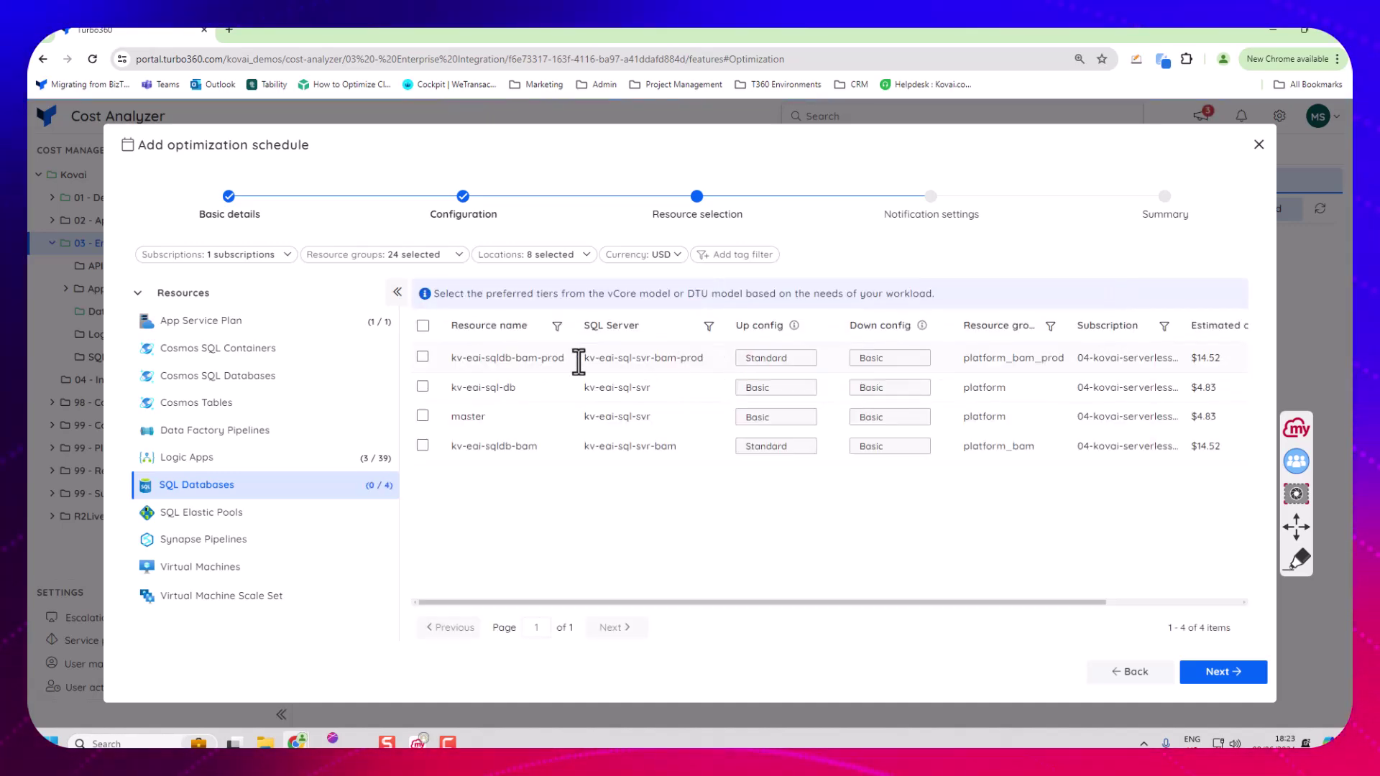
click(423, 358)
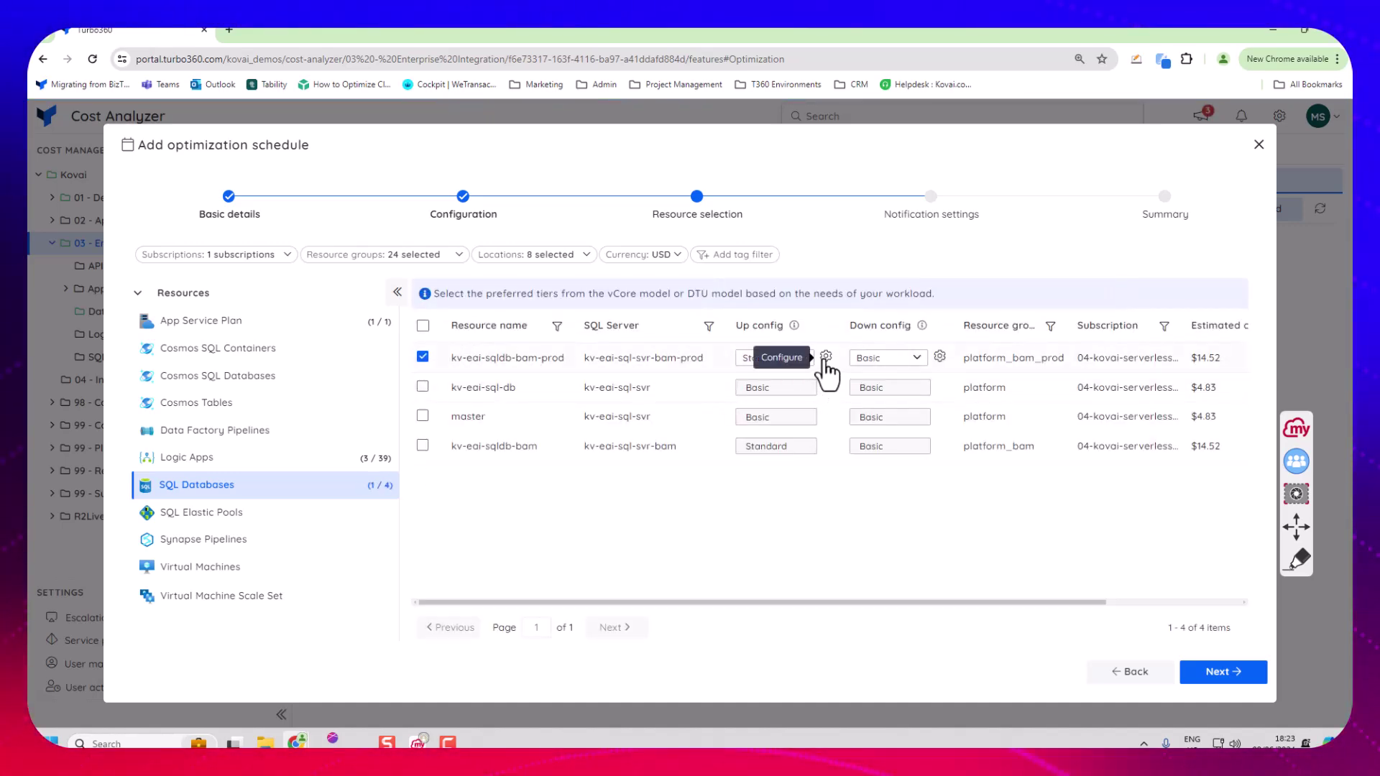
click(764, 360)
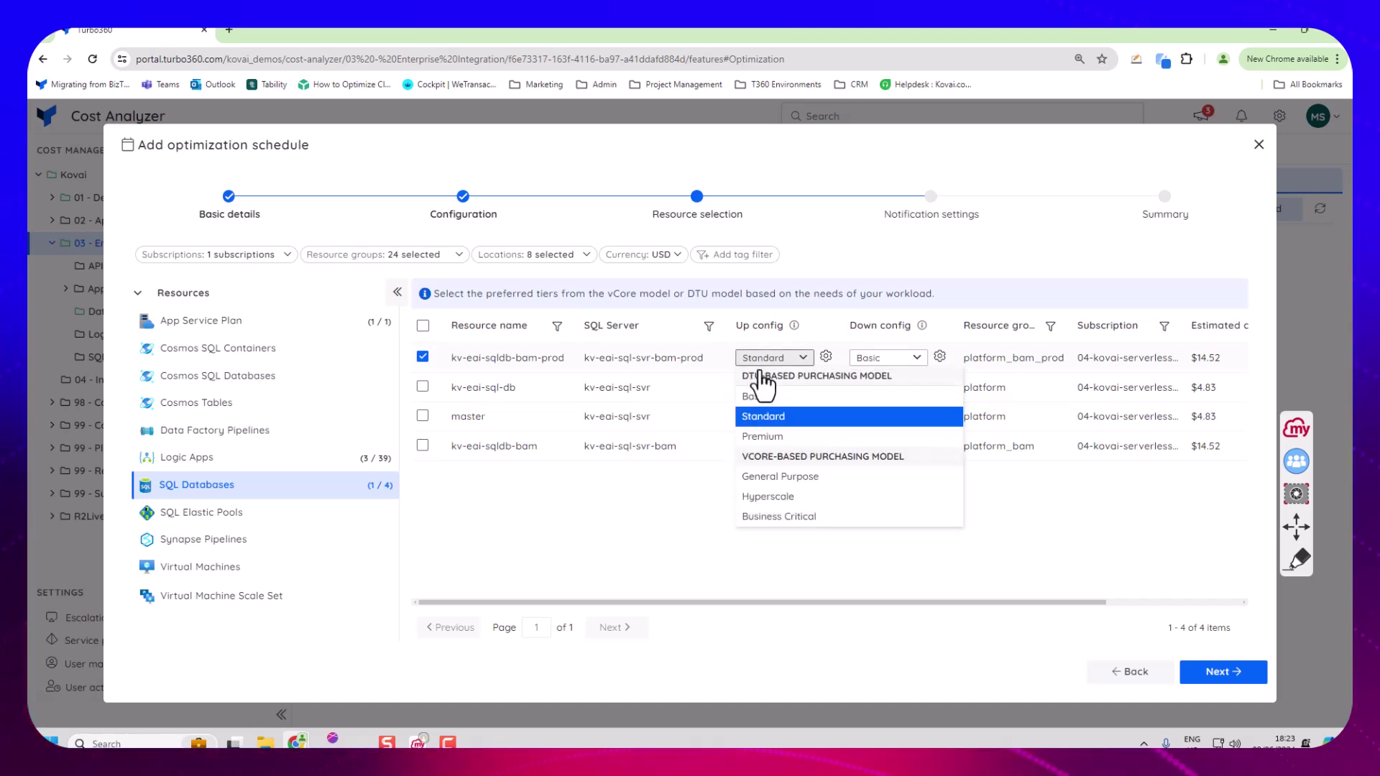
click(826, 357)
drag(237, 327, 438, 340)
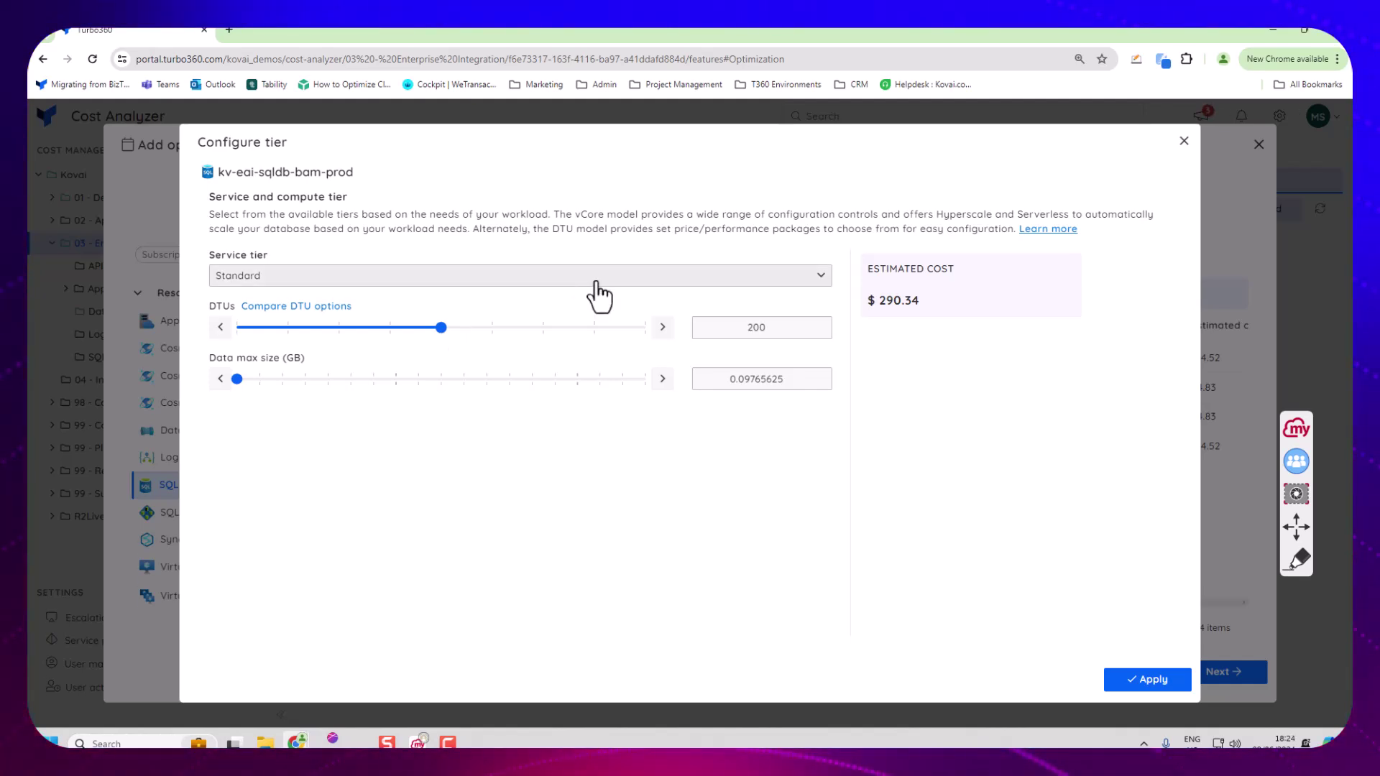
click(559, 278)
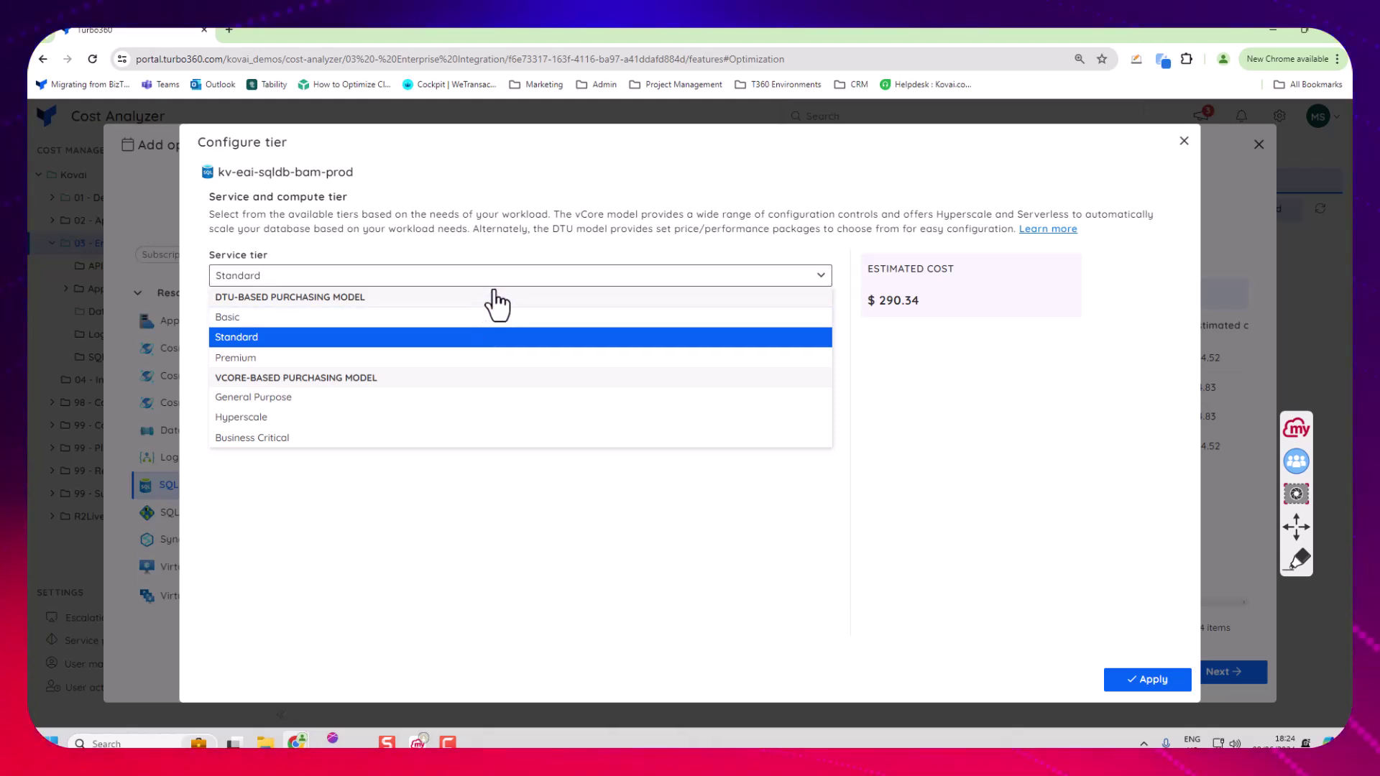
click(479, 359)
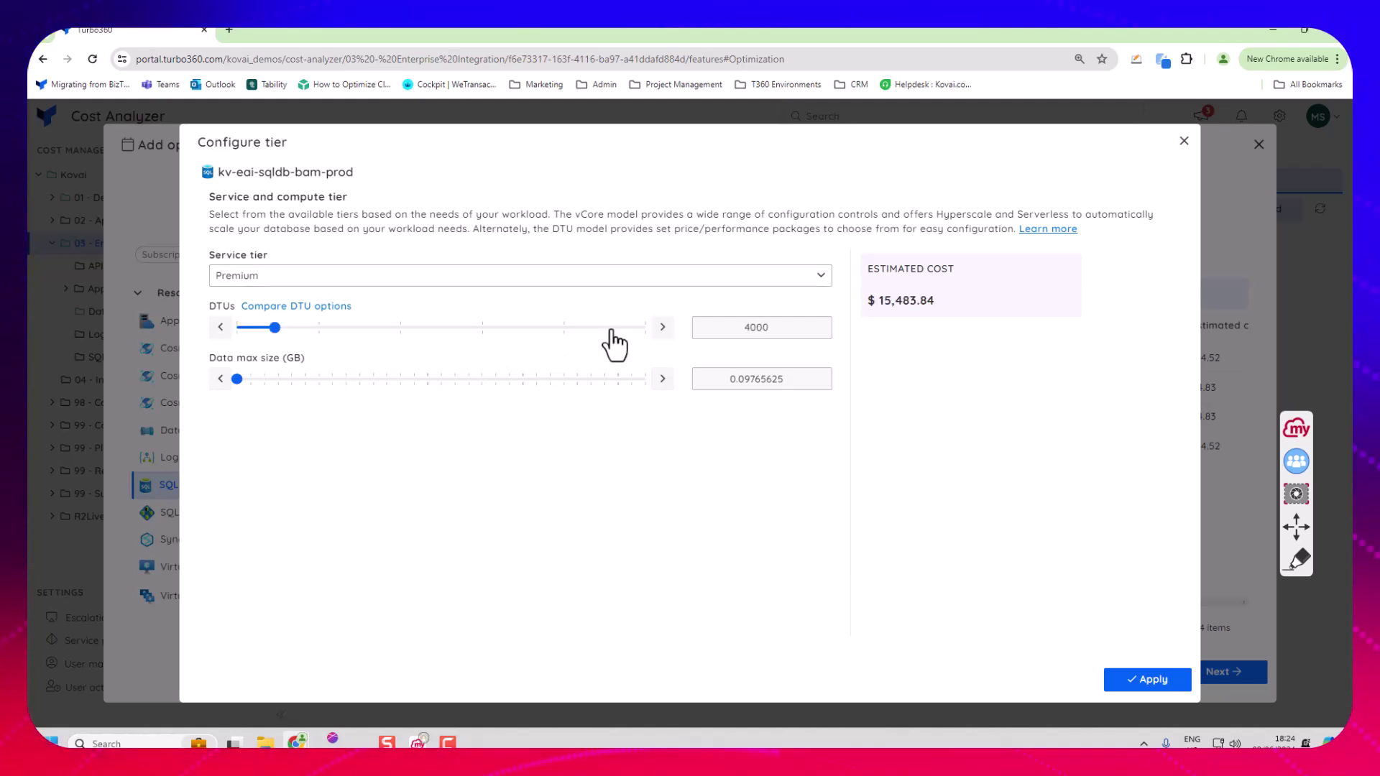
click(485, 327)
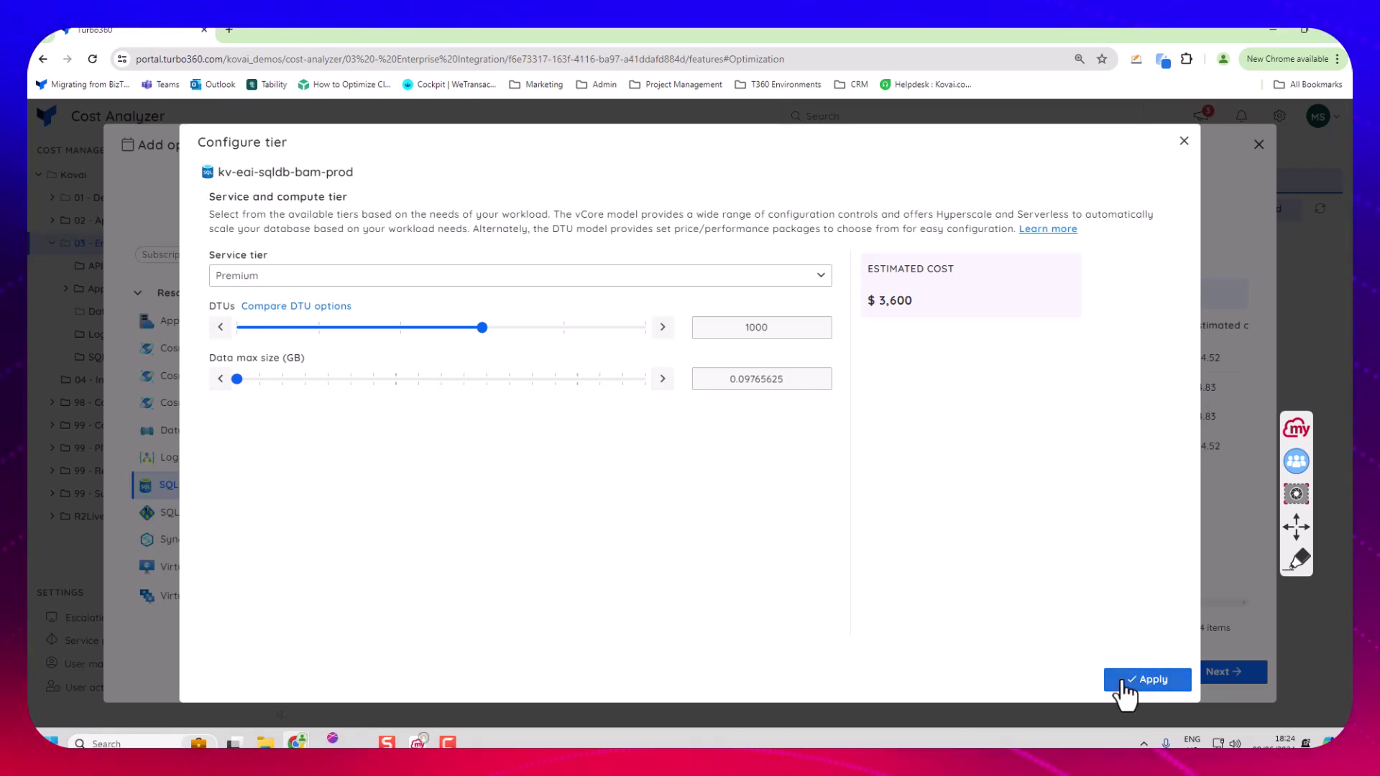
click(1125, 681)
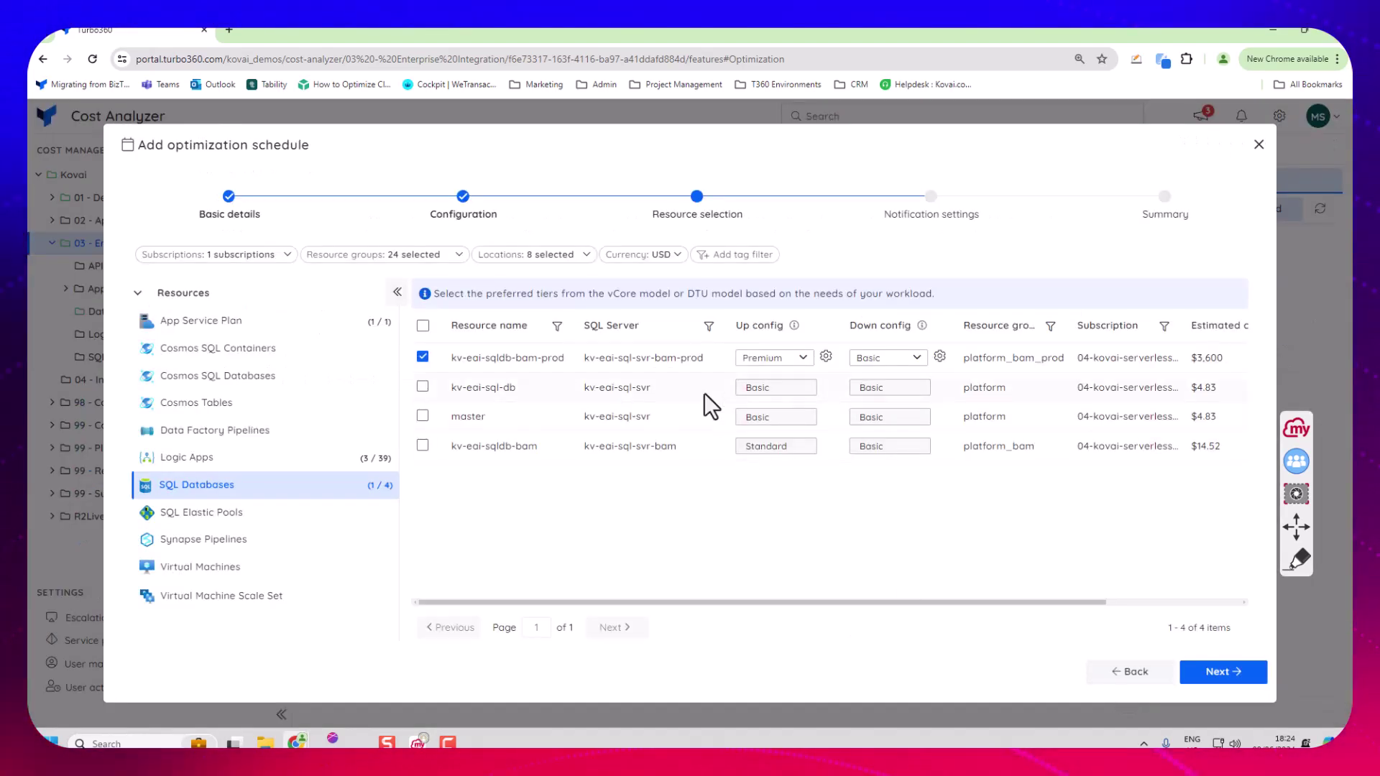
- Set the down config of kv-eai-sqldb-bam-prod to the Standard tier with a raised DTU level
click(939, 358)
click(336, 281)
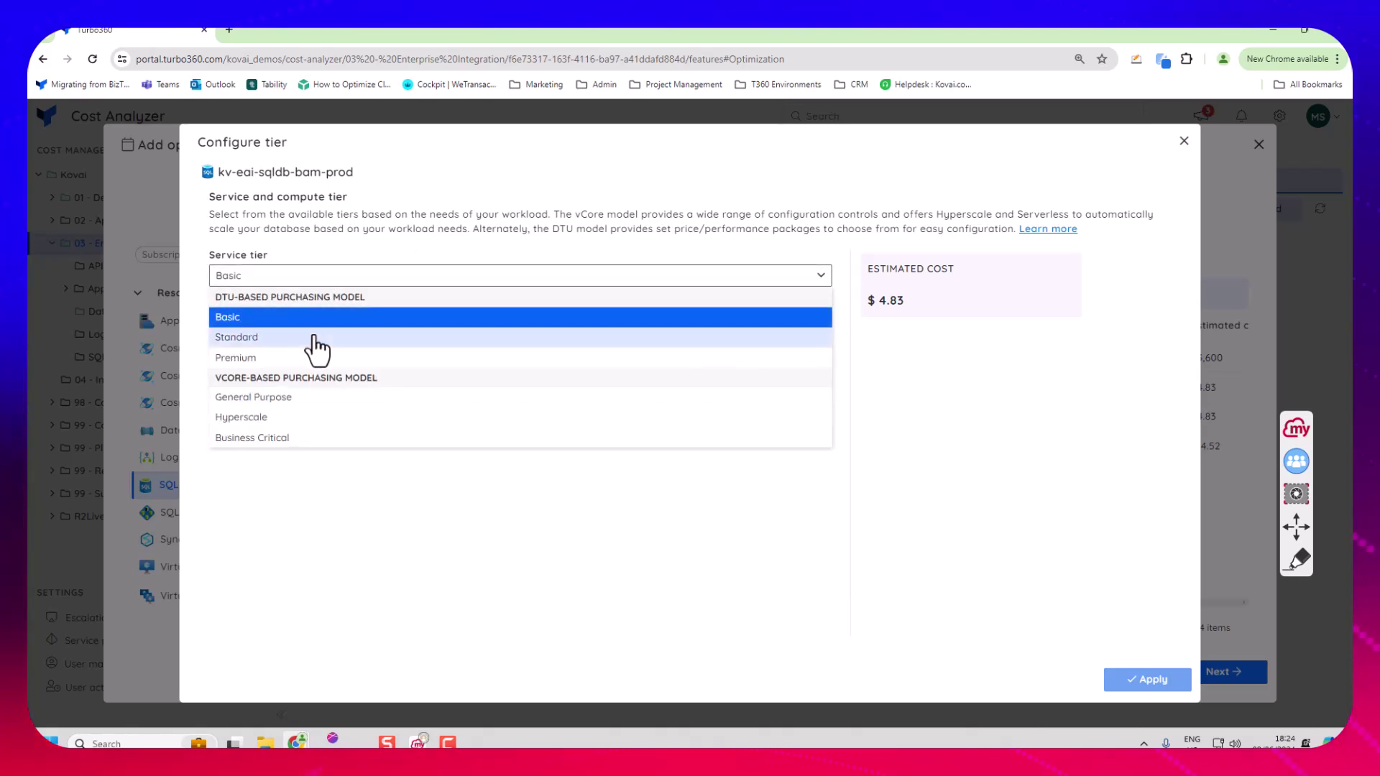
click(317, 338)
click(289, 329)
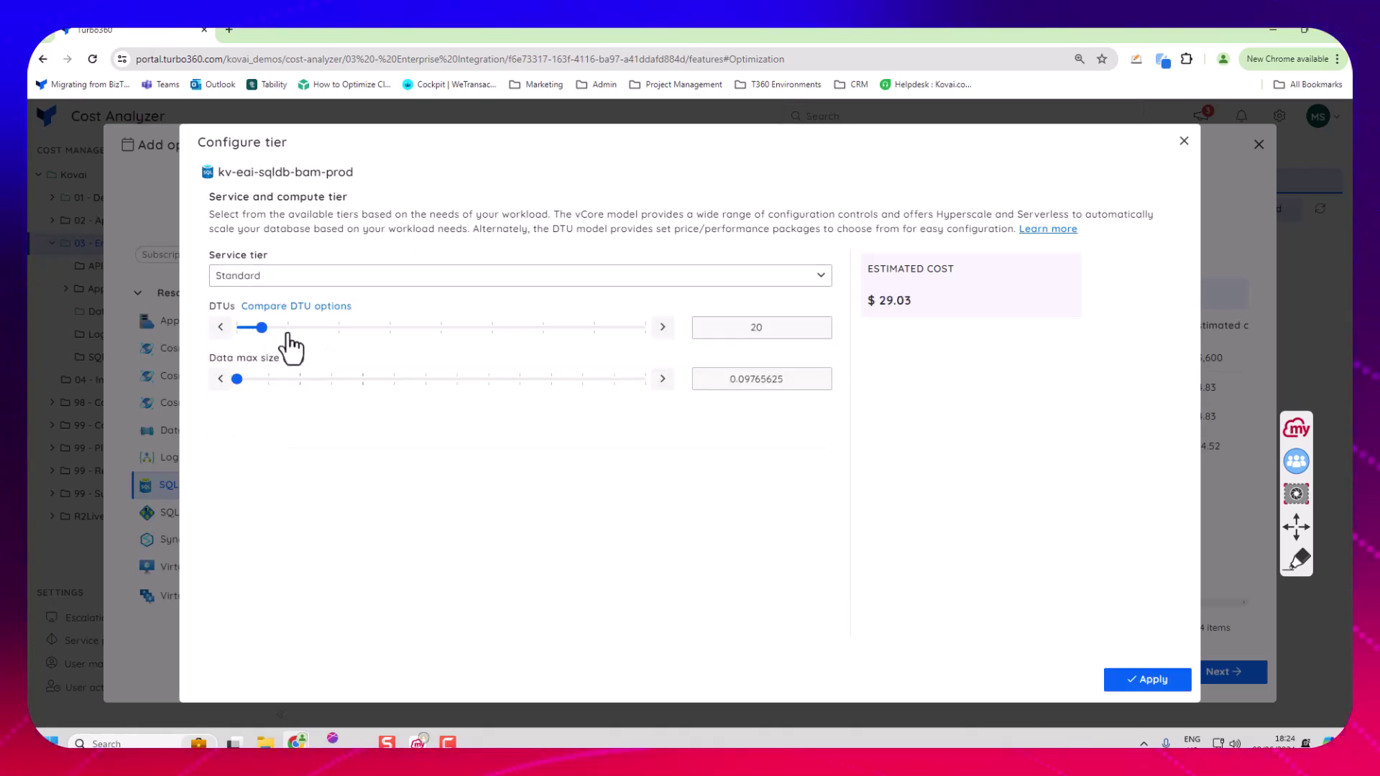
click(339, 328)
click(1138, 681)
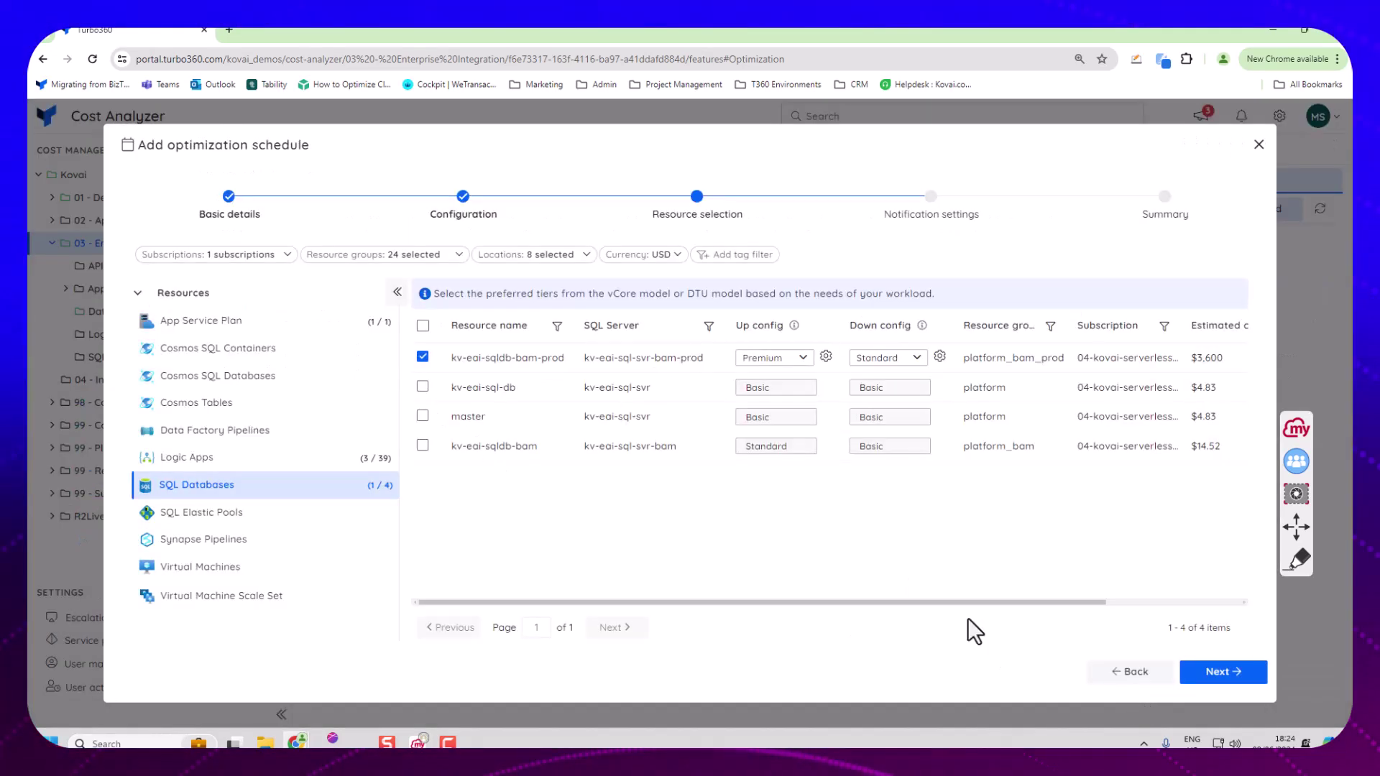
- Check the optimized cost of the SQL databases and view the virtual machines offered for the schedule
drag(1007, 601, 1138, 611)
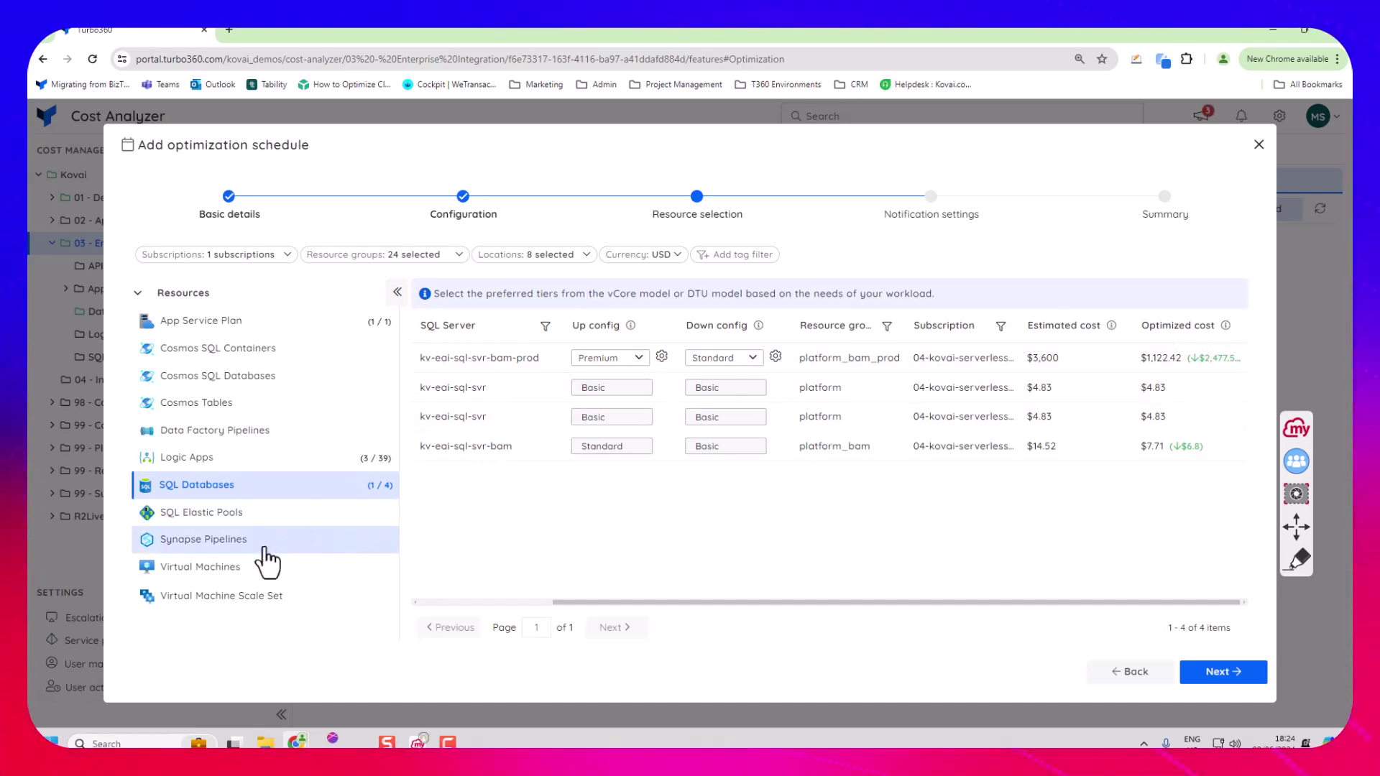
click(253, 573)
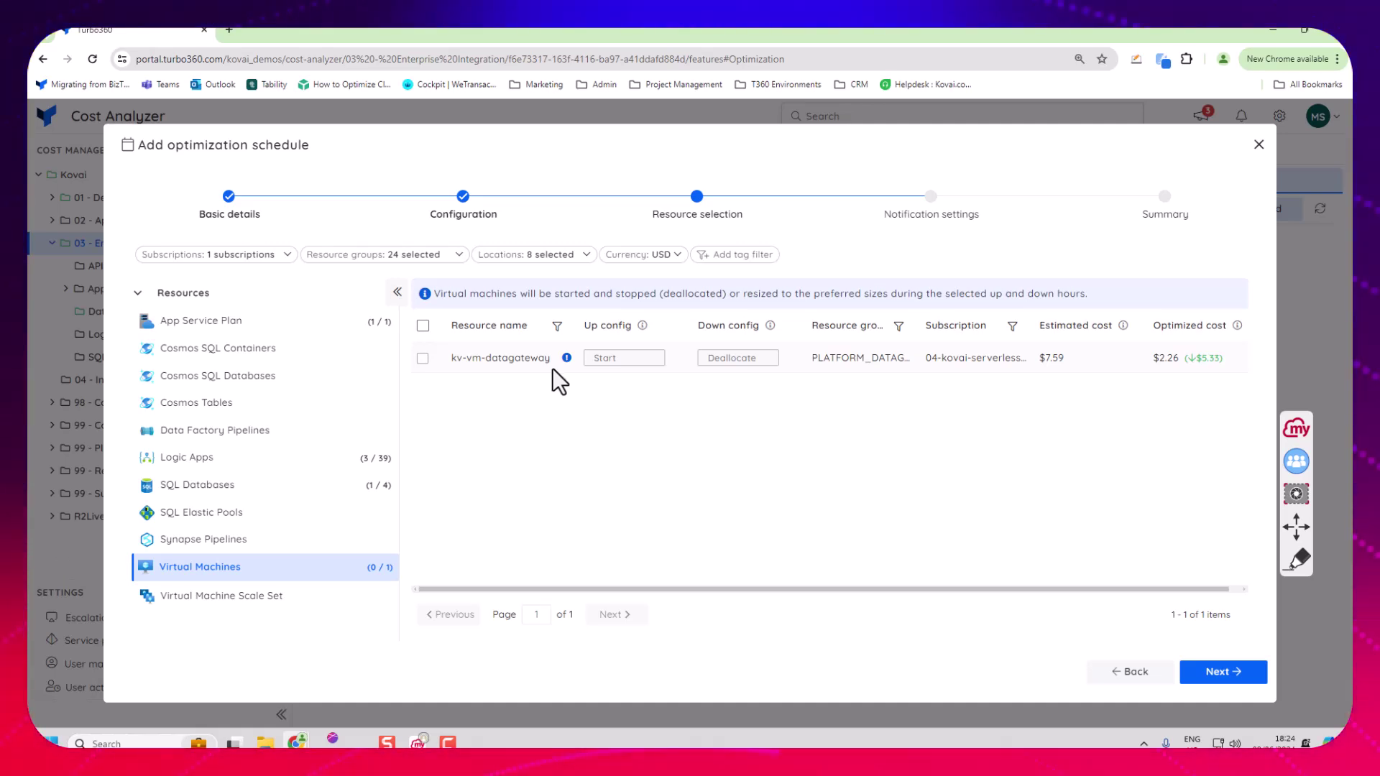
mouse_move(416, 359)
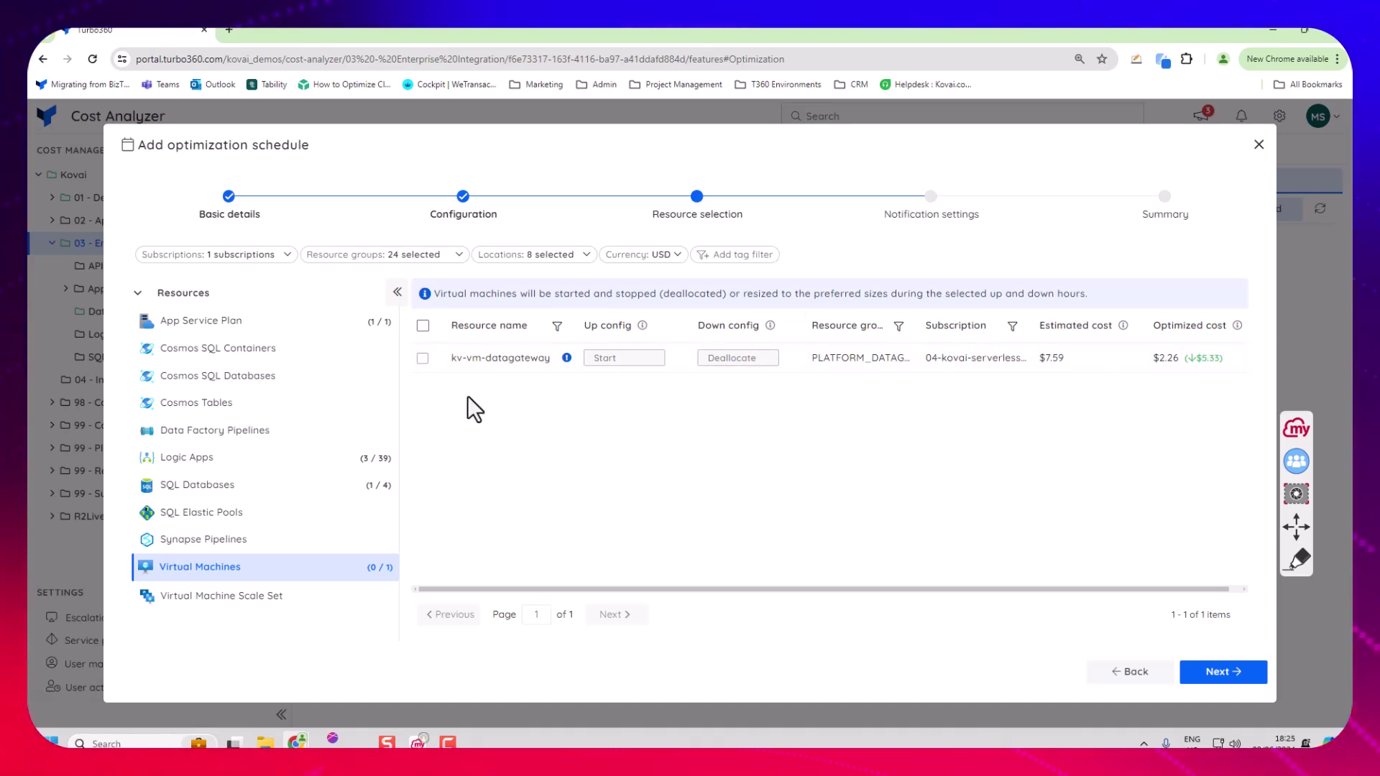
- Exclude the SQL database kv-eai-sqldb-bam-prod from the UAT schedule's resource selection
click(1208, 676)
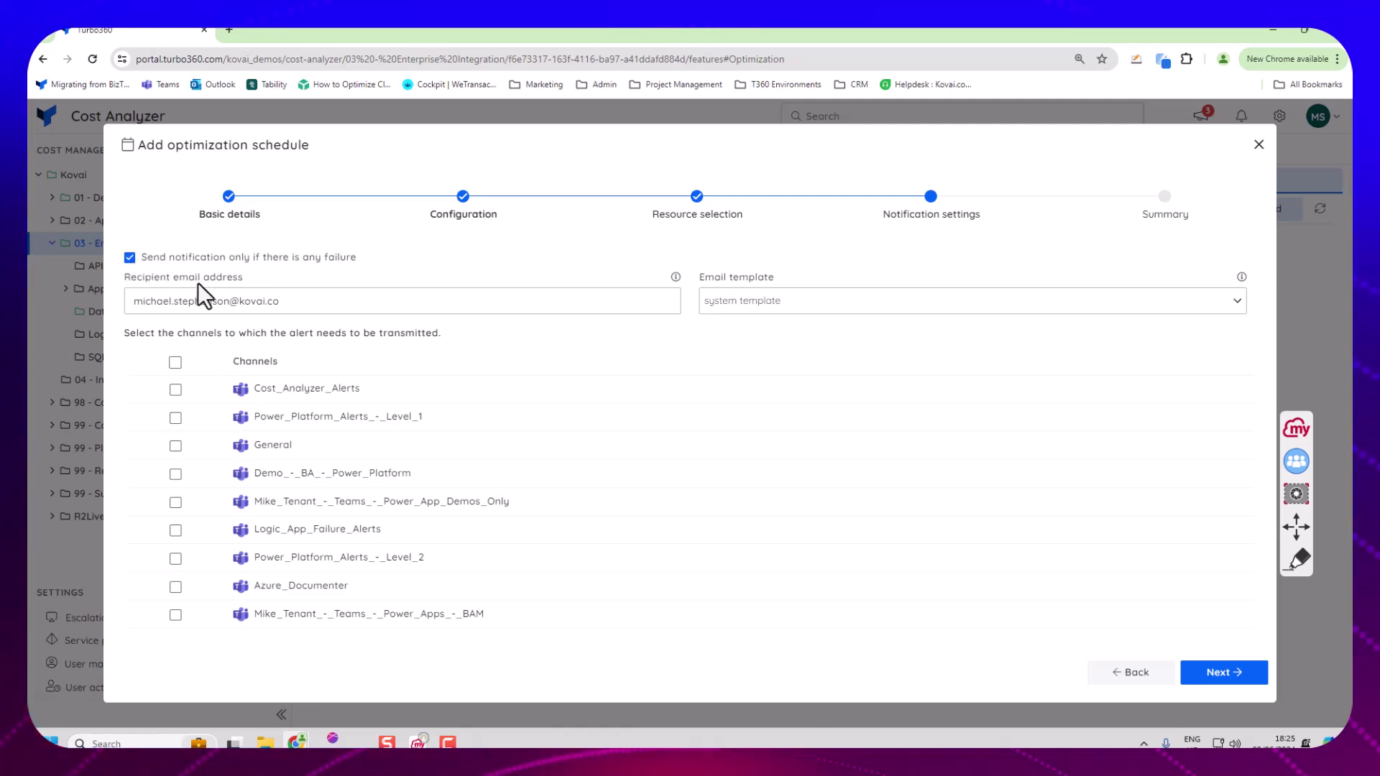
click(1130, 673)
click(198, 489)
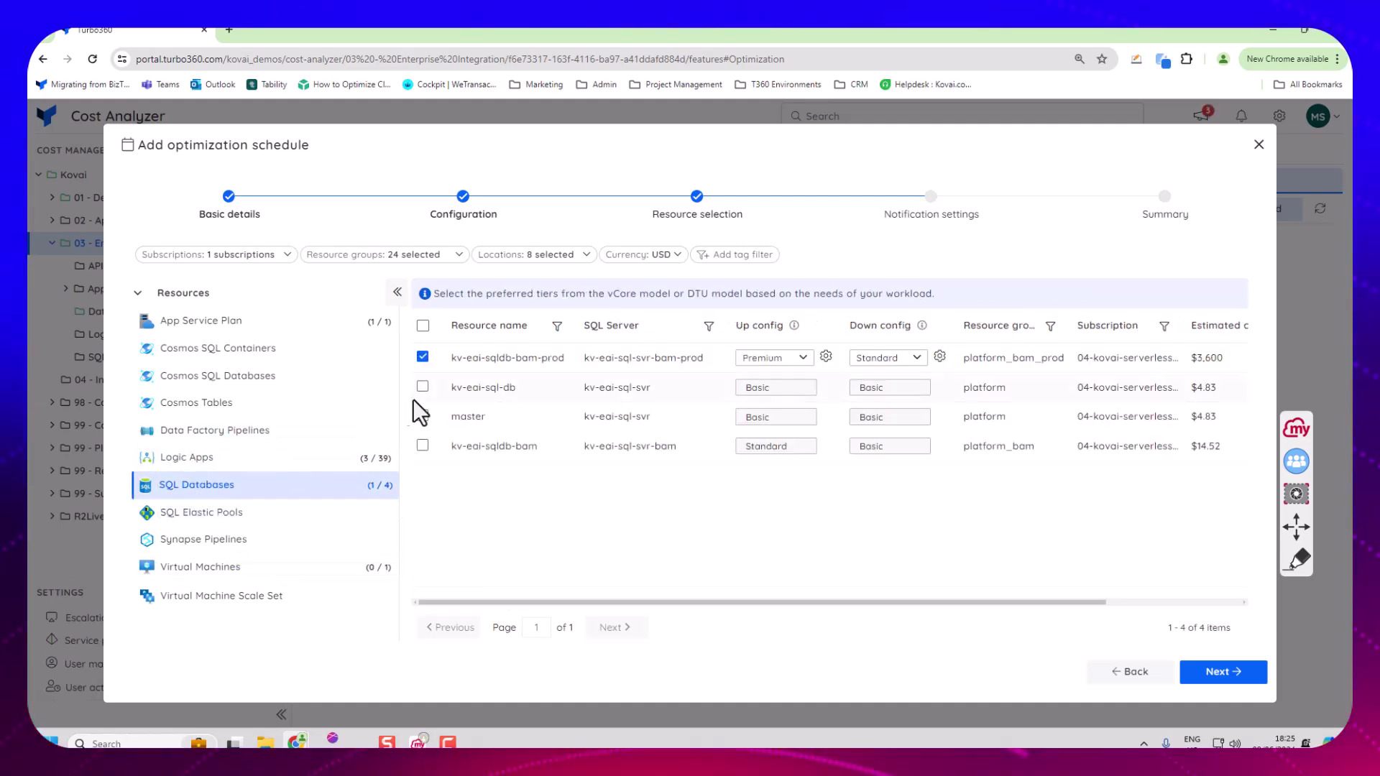
click(423, 357)
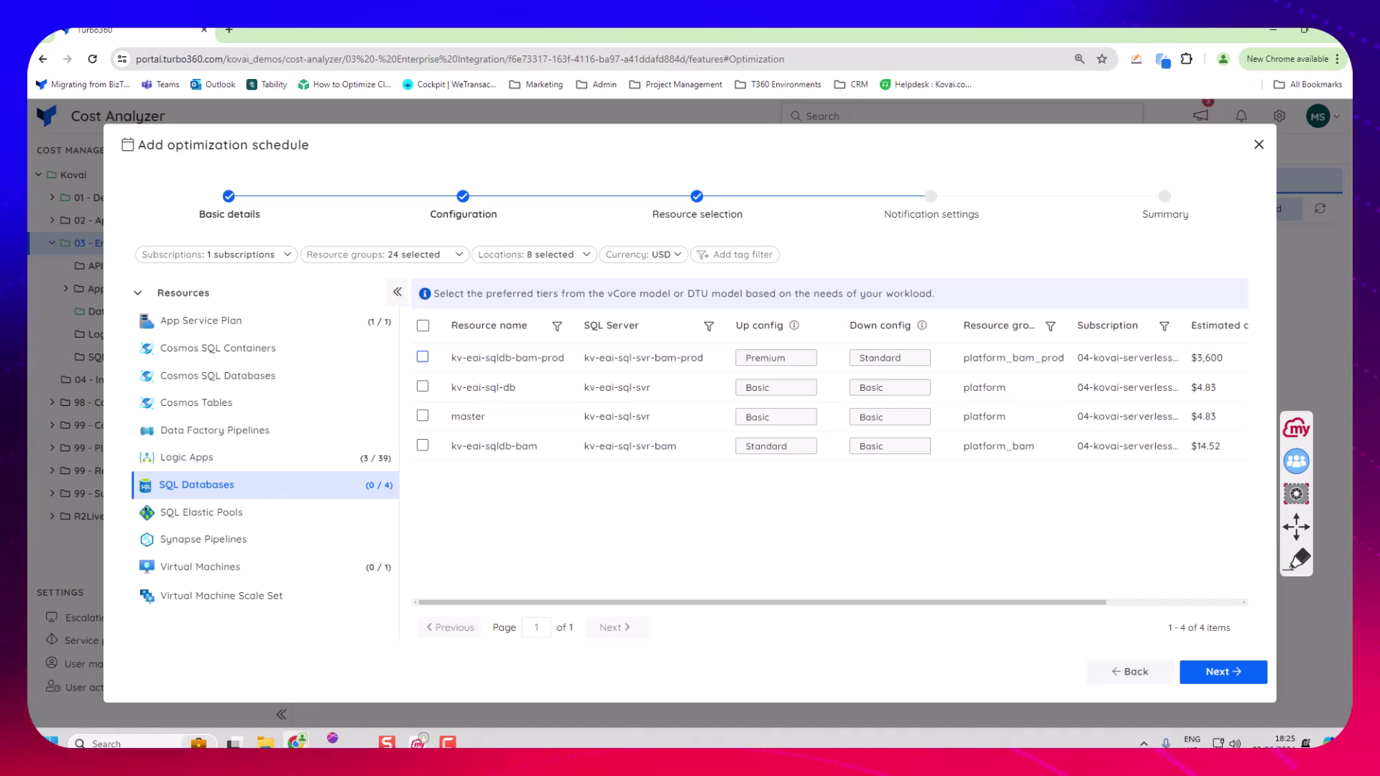
- Review the projected cost and savings in the UAT schedule's summary, and close the setup without creating the schedule
click(1200, 674)
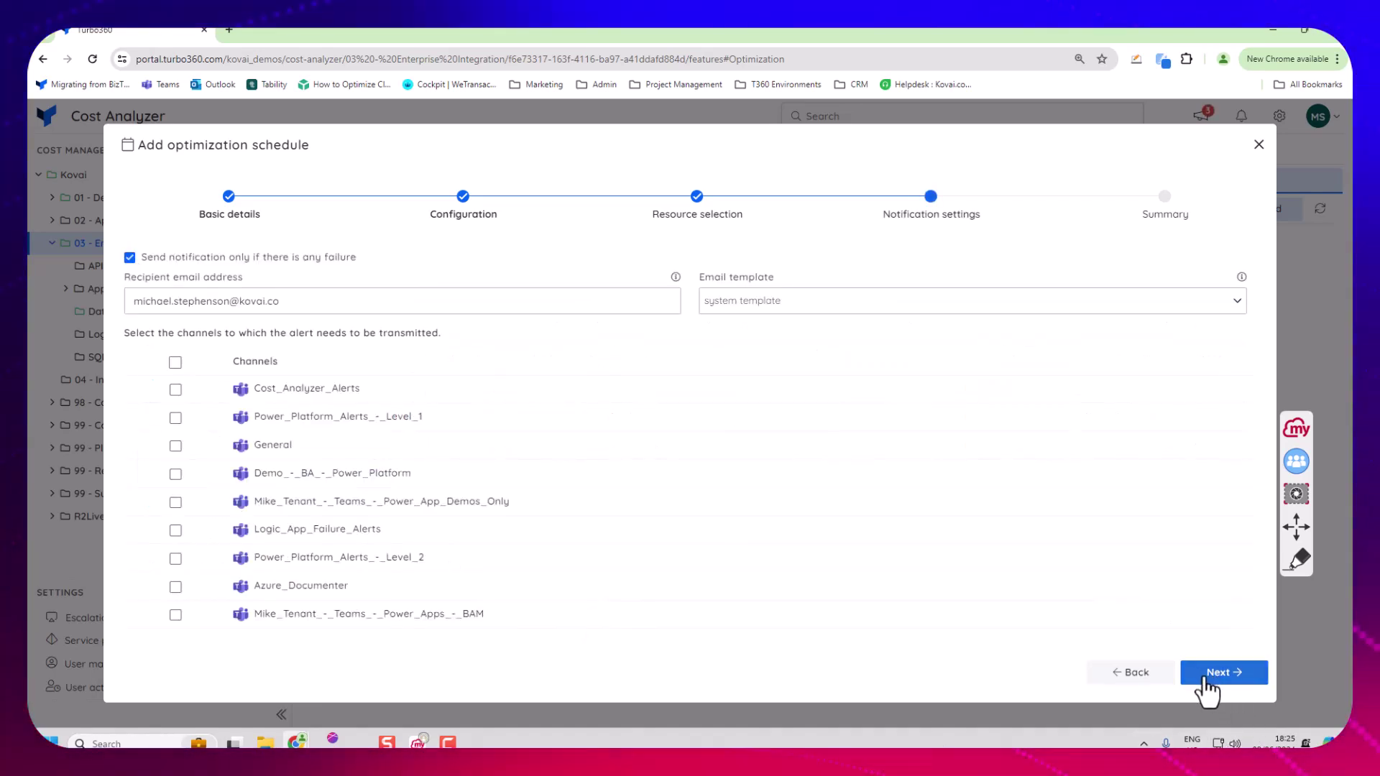
click(1202, 675)
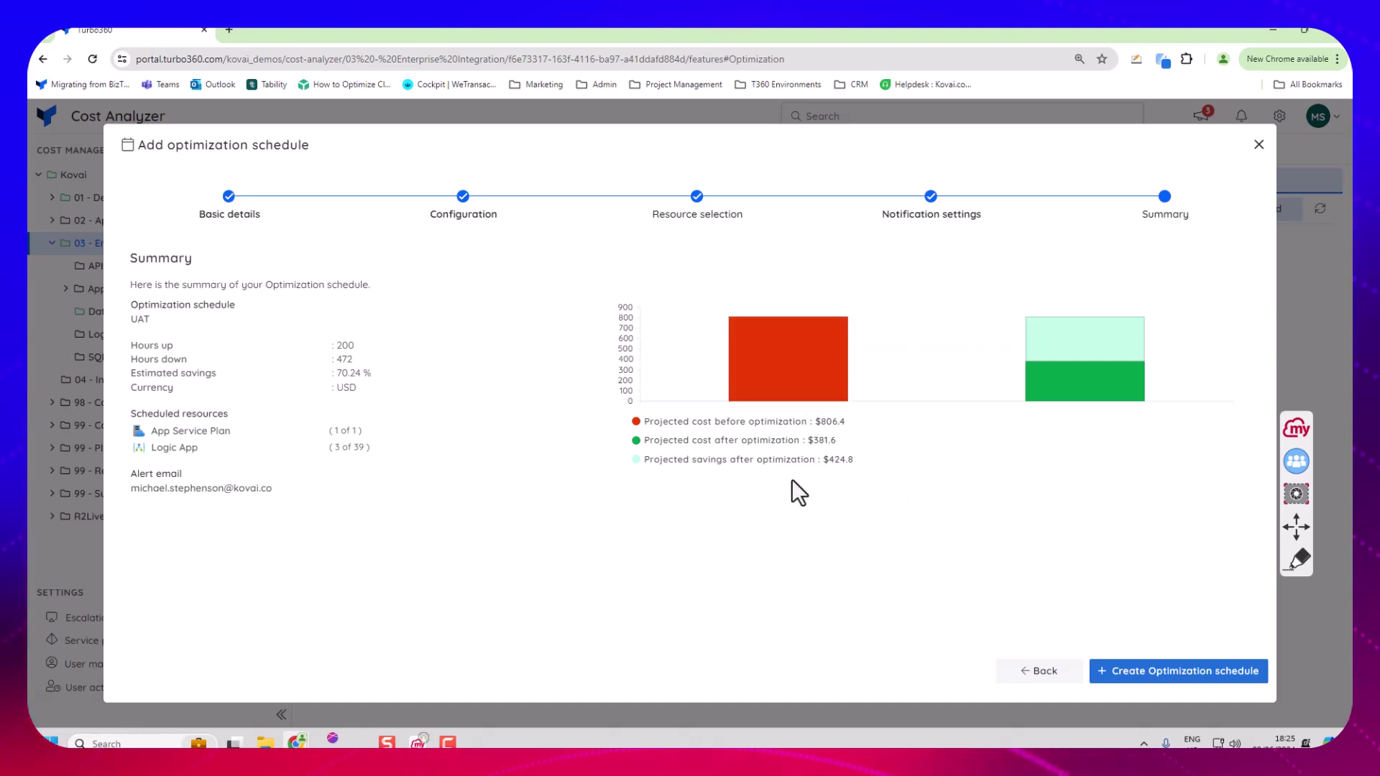
mouse_move(1030, 392)
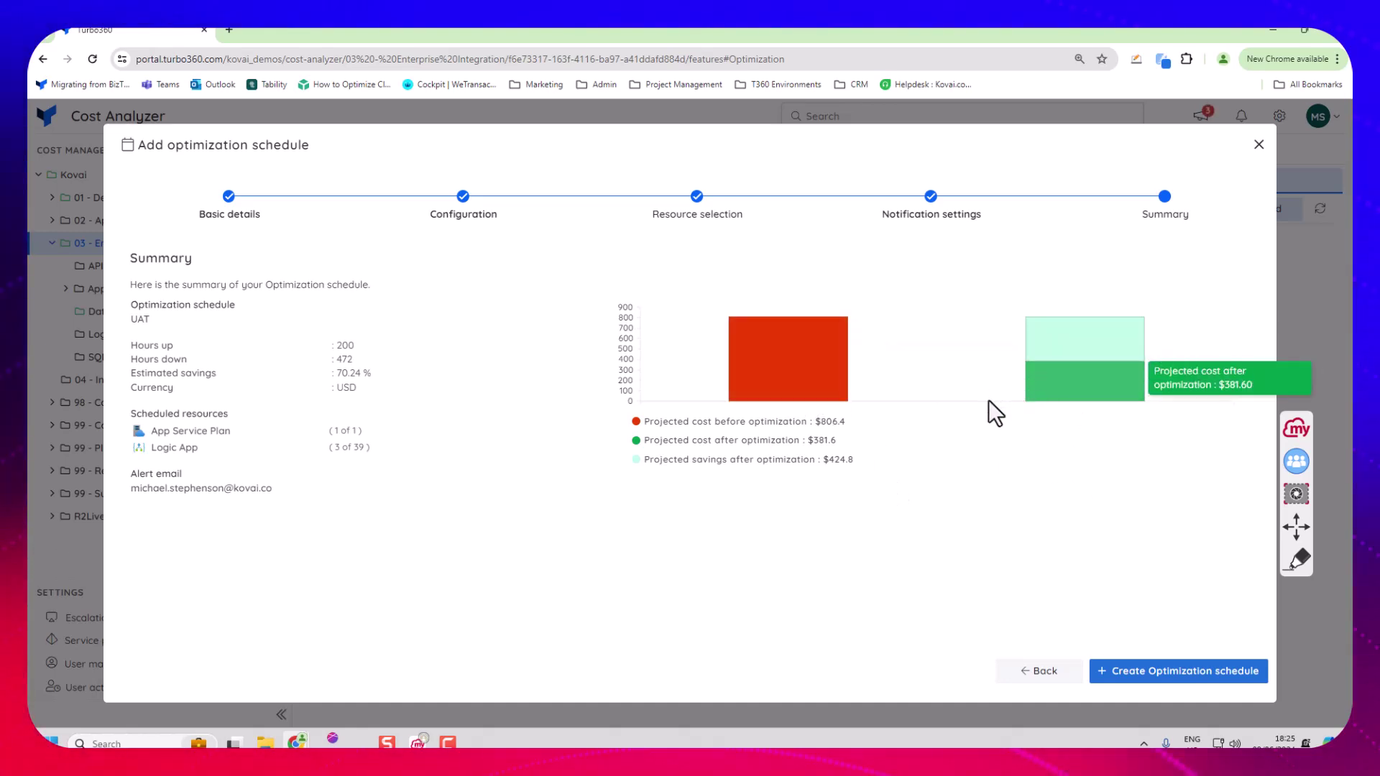
click(1259, 145)
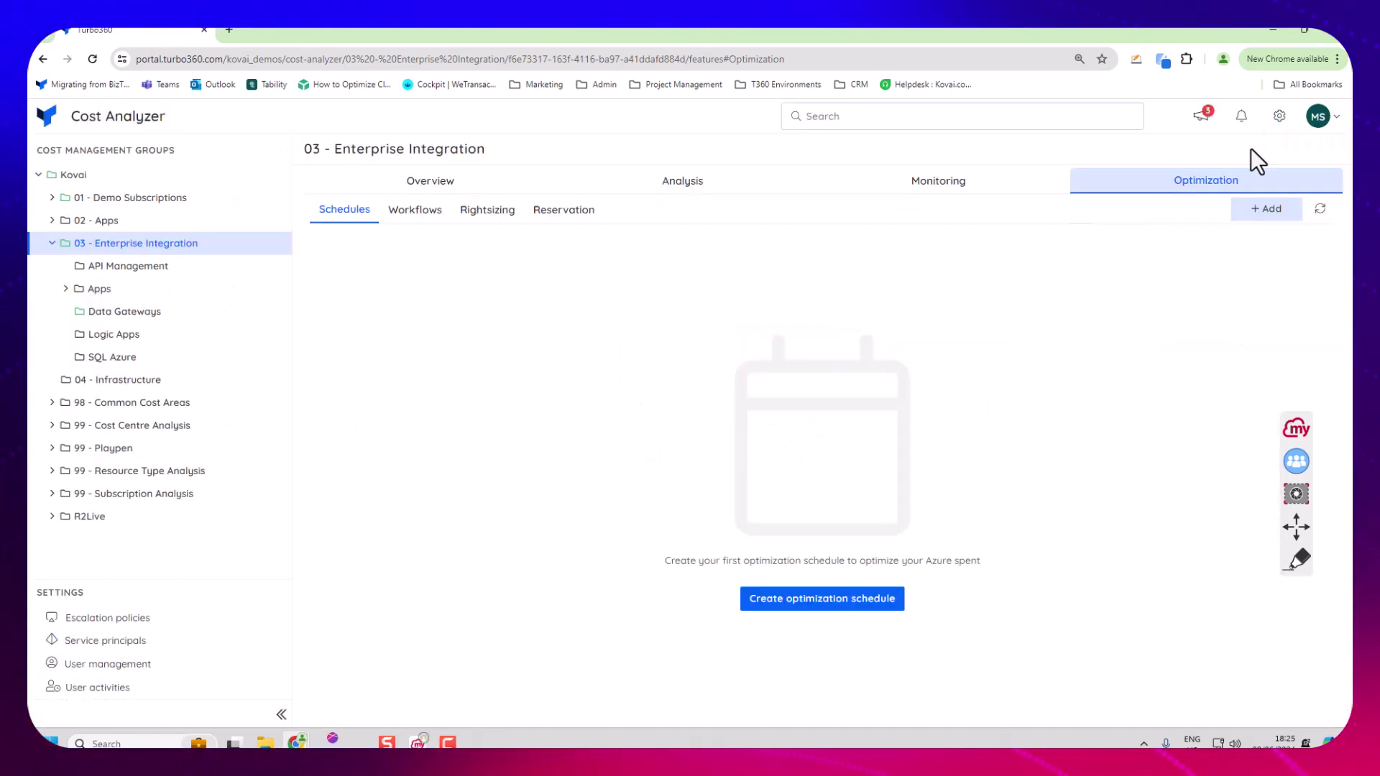
- Open the Non Production Data Gateway Optimization schedule of the Data Gateways group to view its overview
click(137, 314)
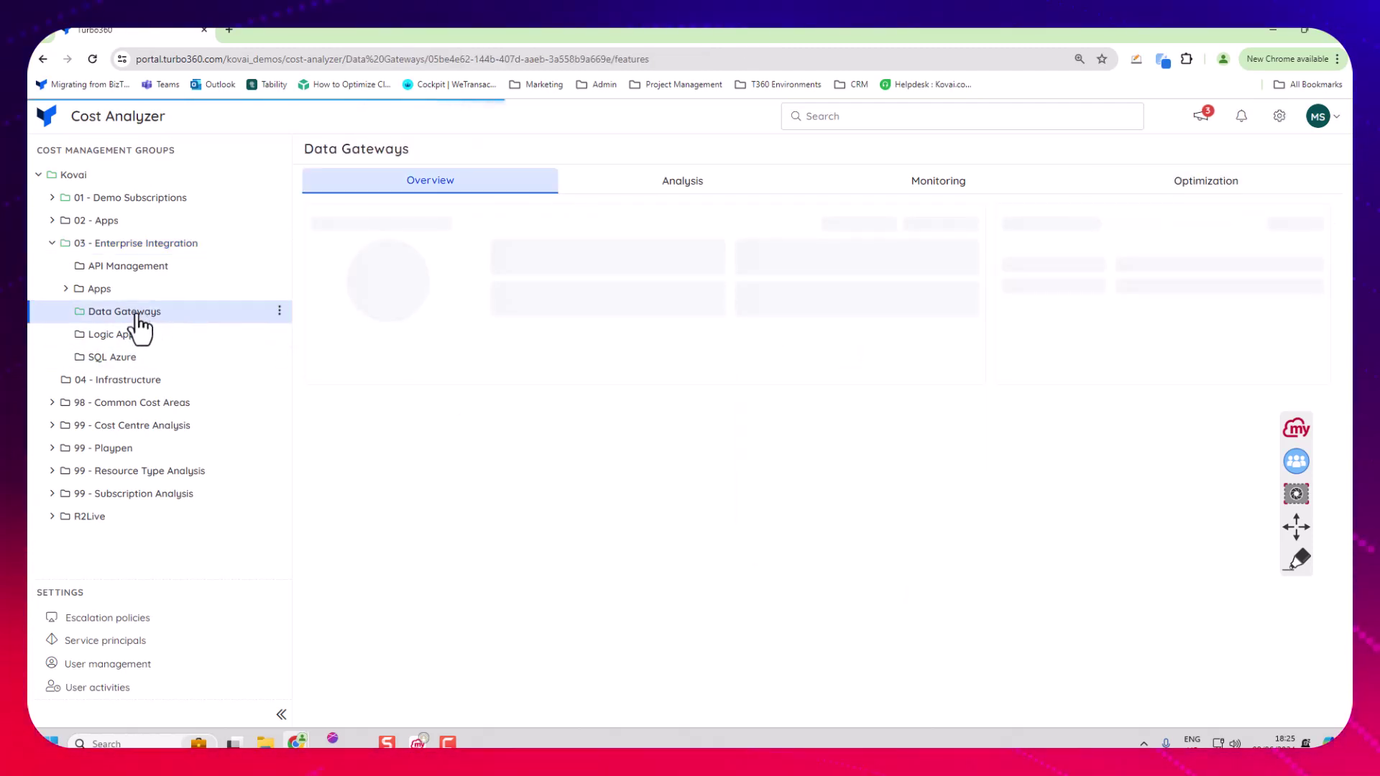
click(1182, 183)
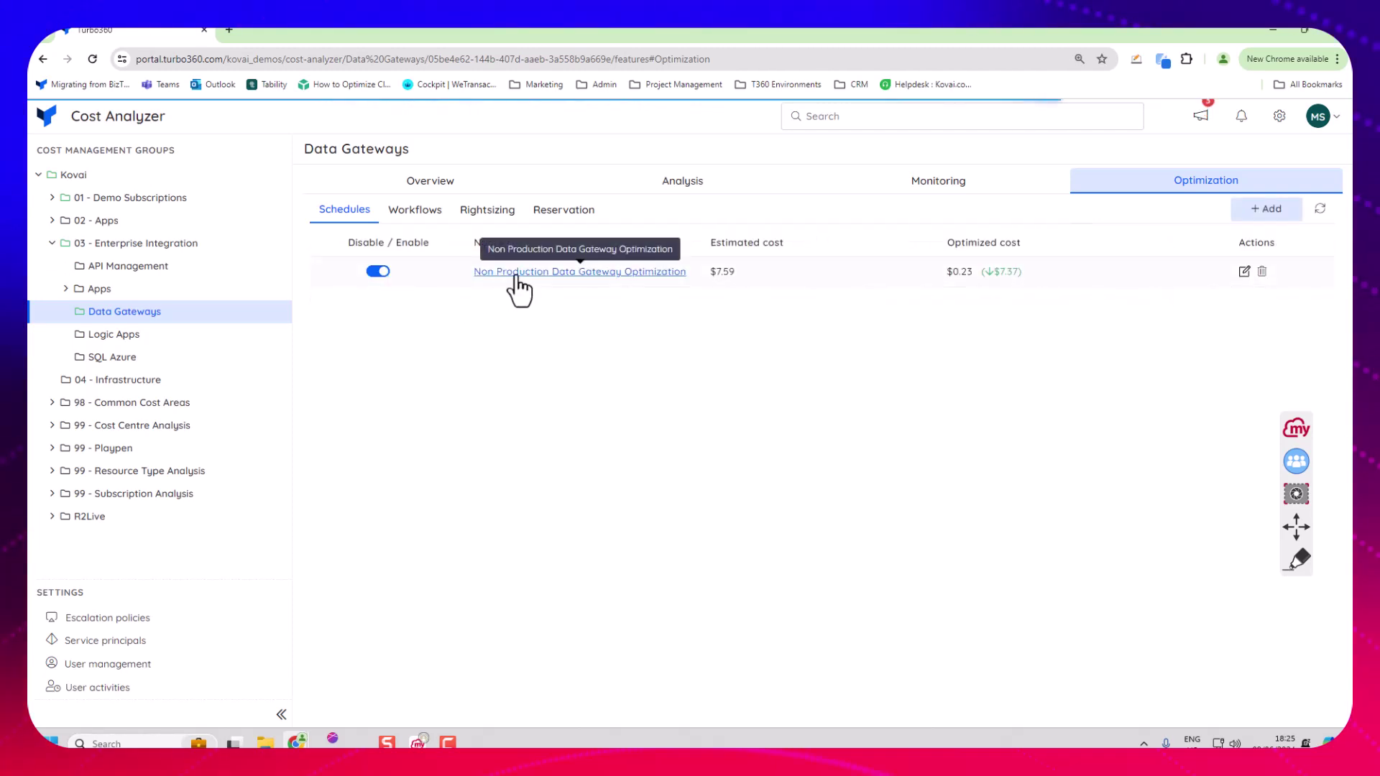
click(516, 273)
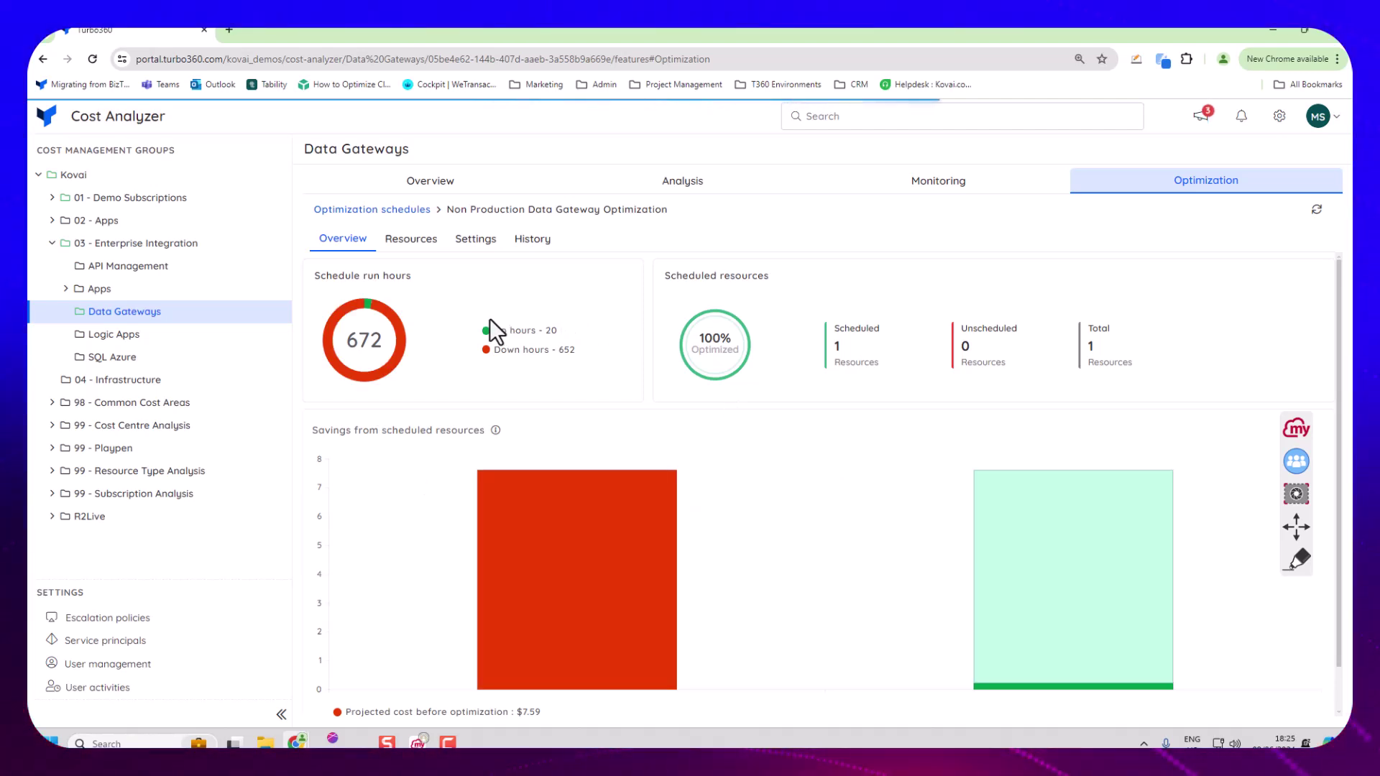
- Review the schedule's scheduled resources and check the virtual machines offered for scheduling without adding any
click(415, 247)
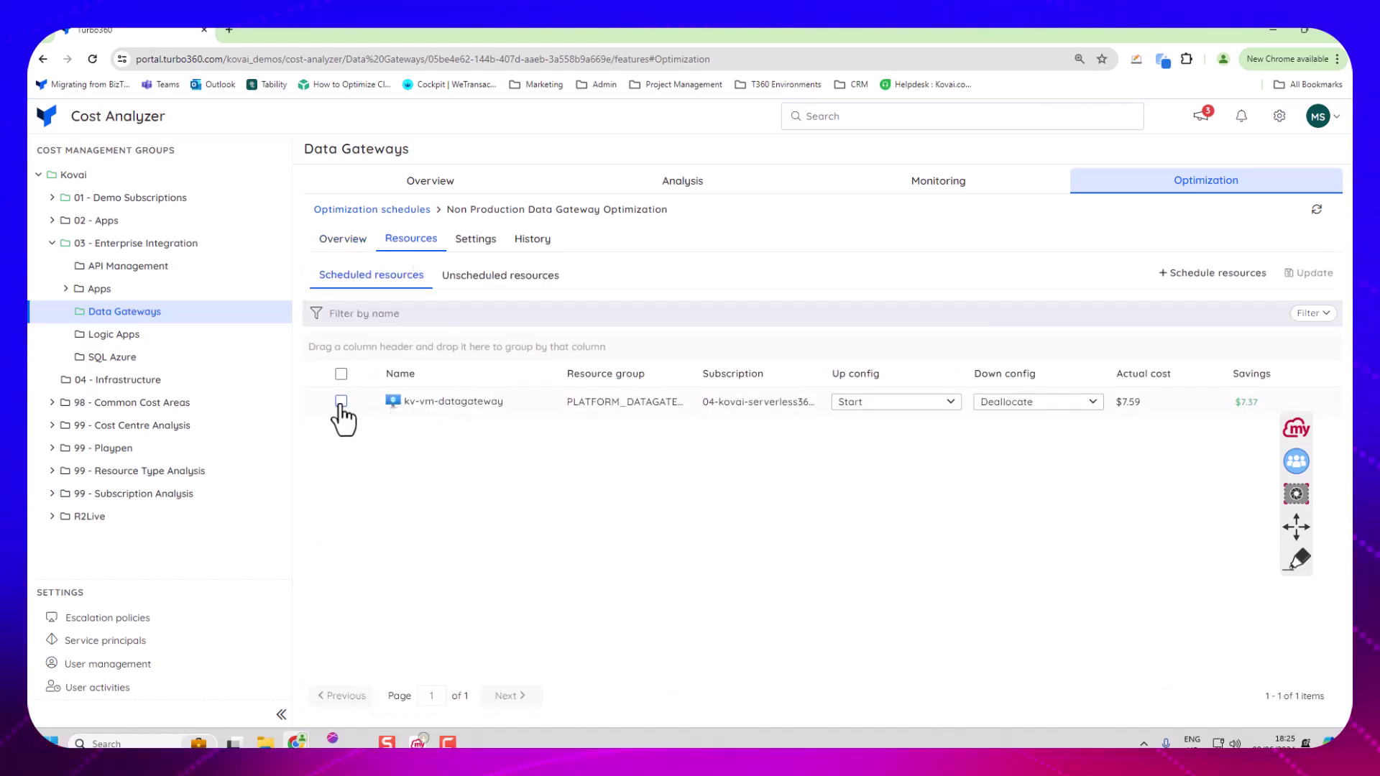
click(1199, 273)
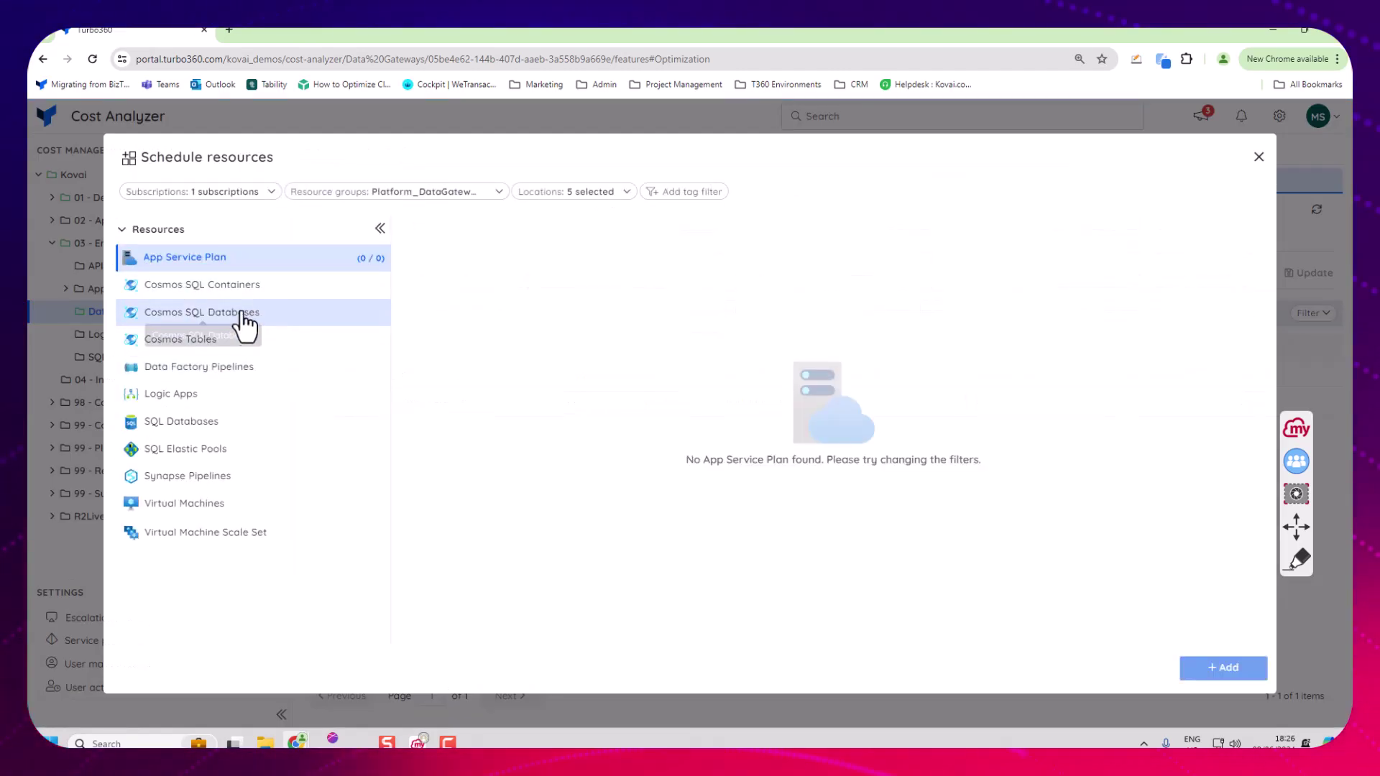
click(193, 504)
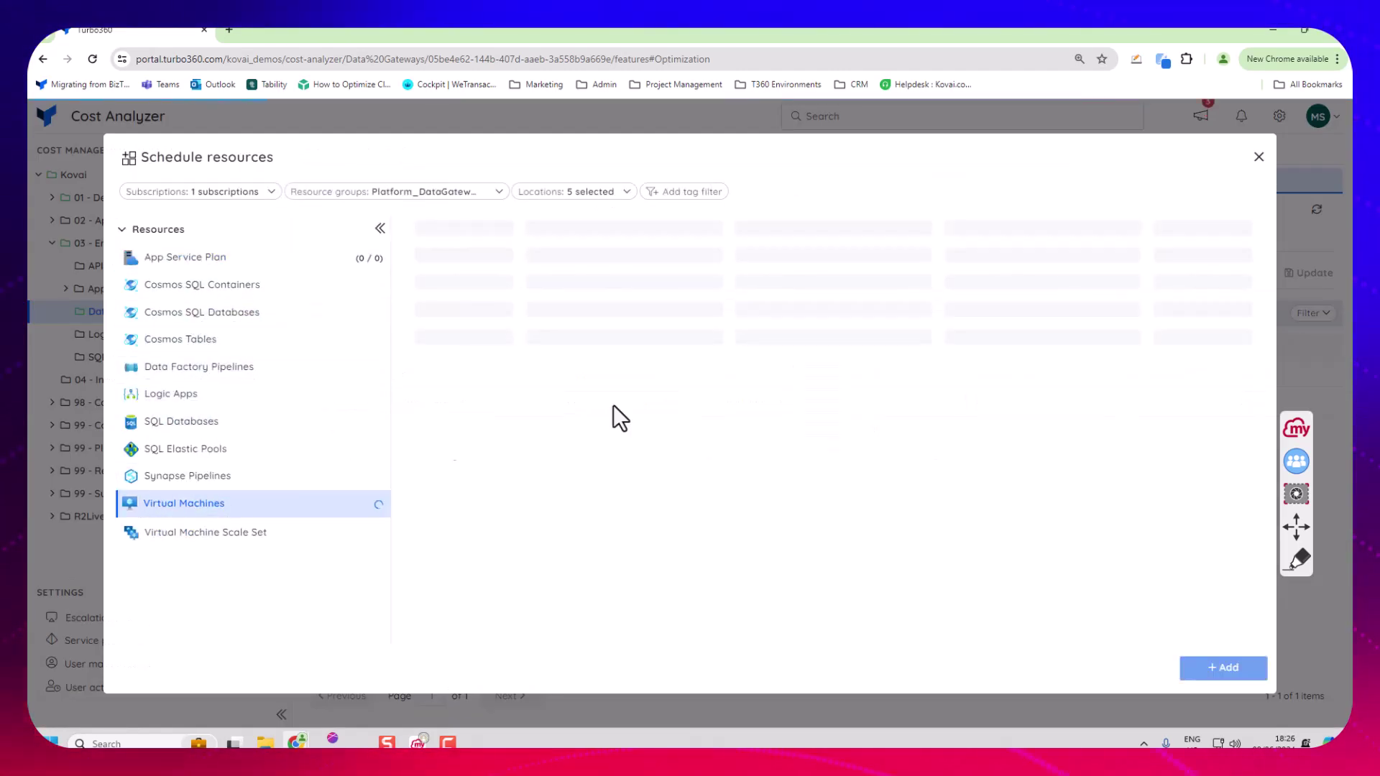
click(1259, 157)
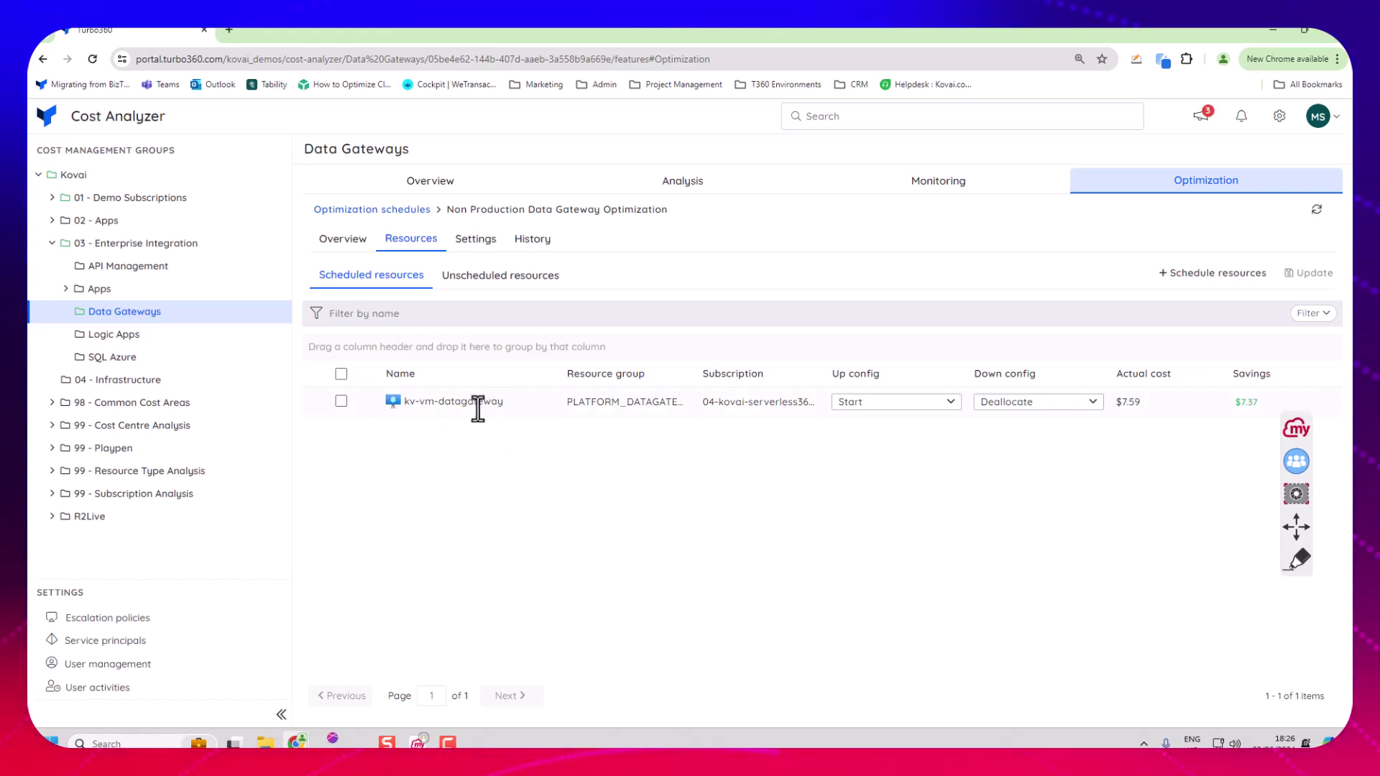
- Examine the data gateway schedule's weekly up and down hours and its history of start and stop runs
click(478, 248)
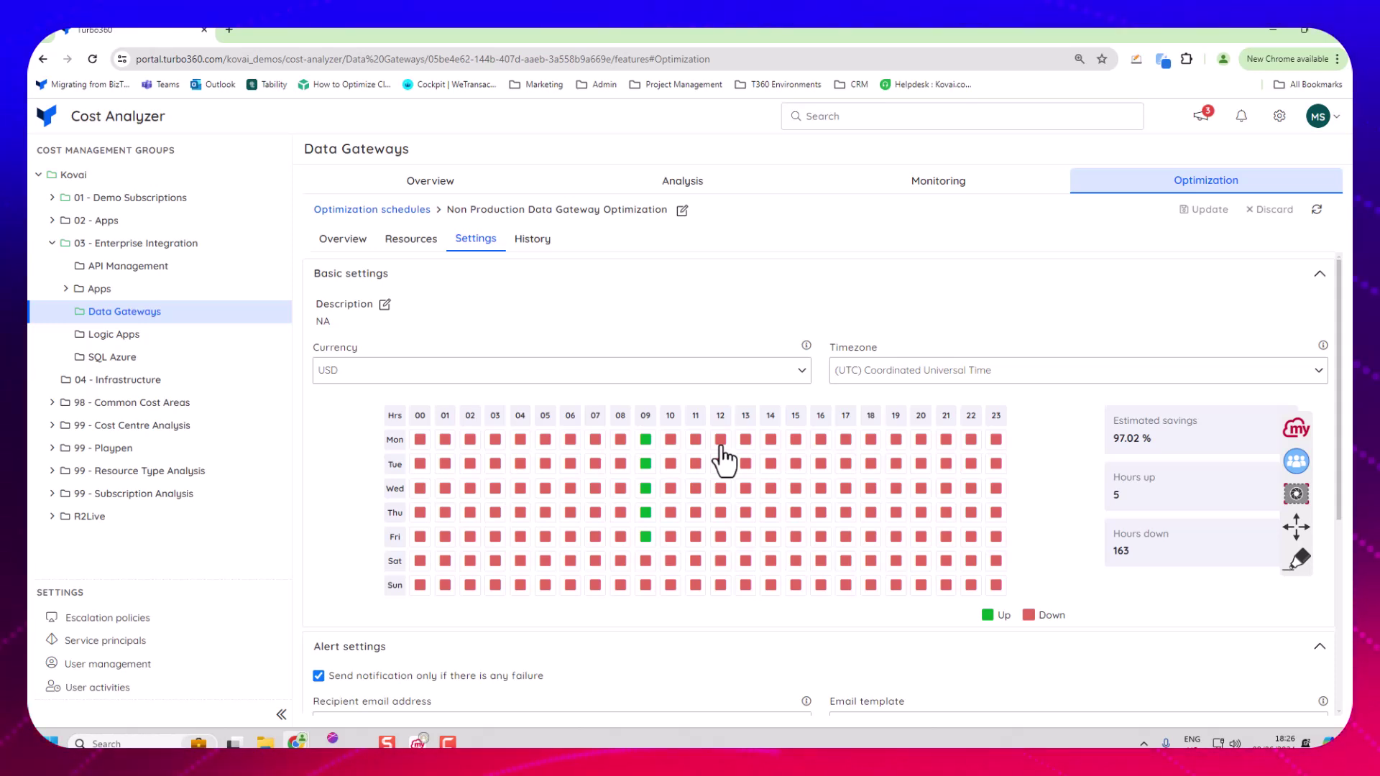
click(546, 245)
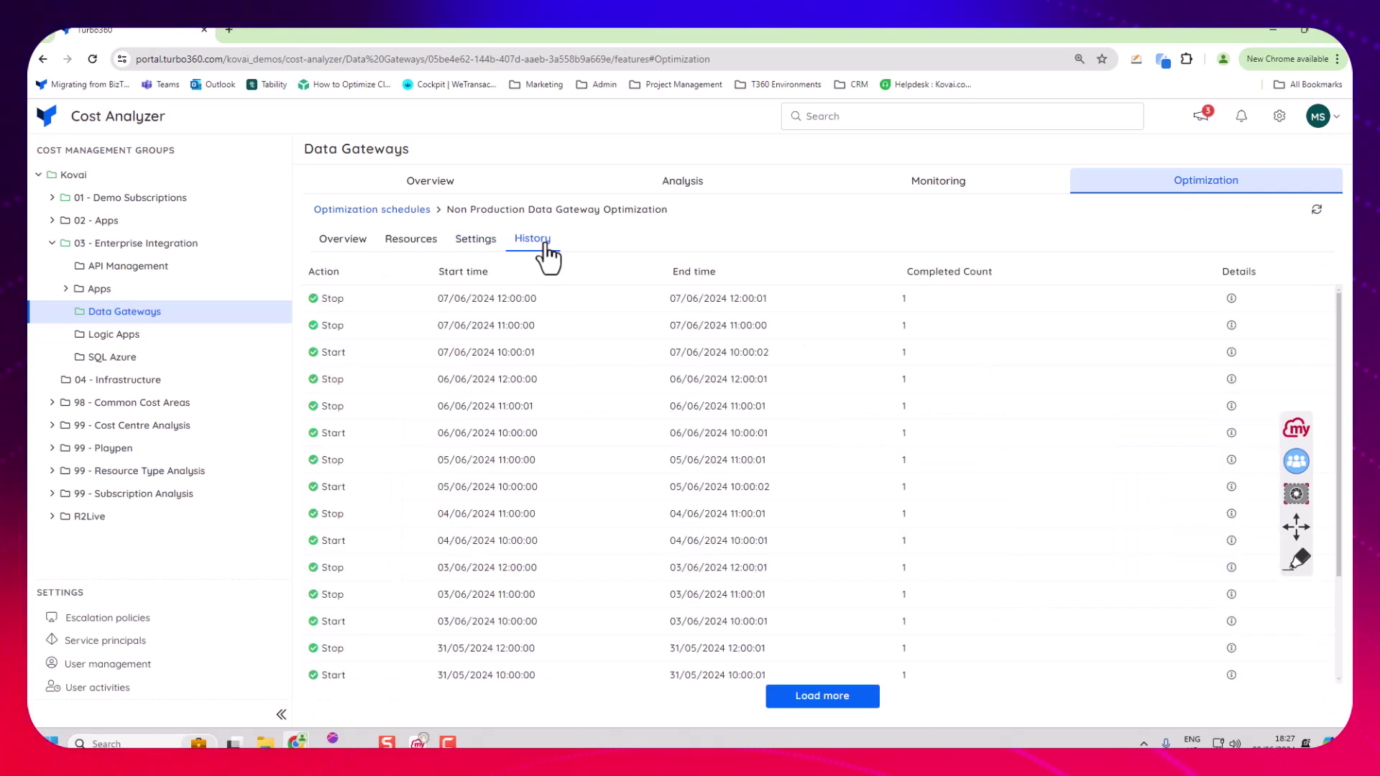